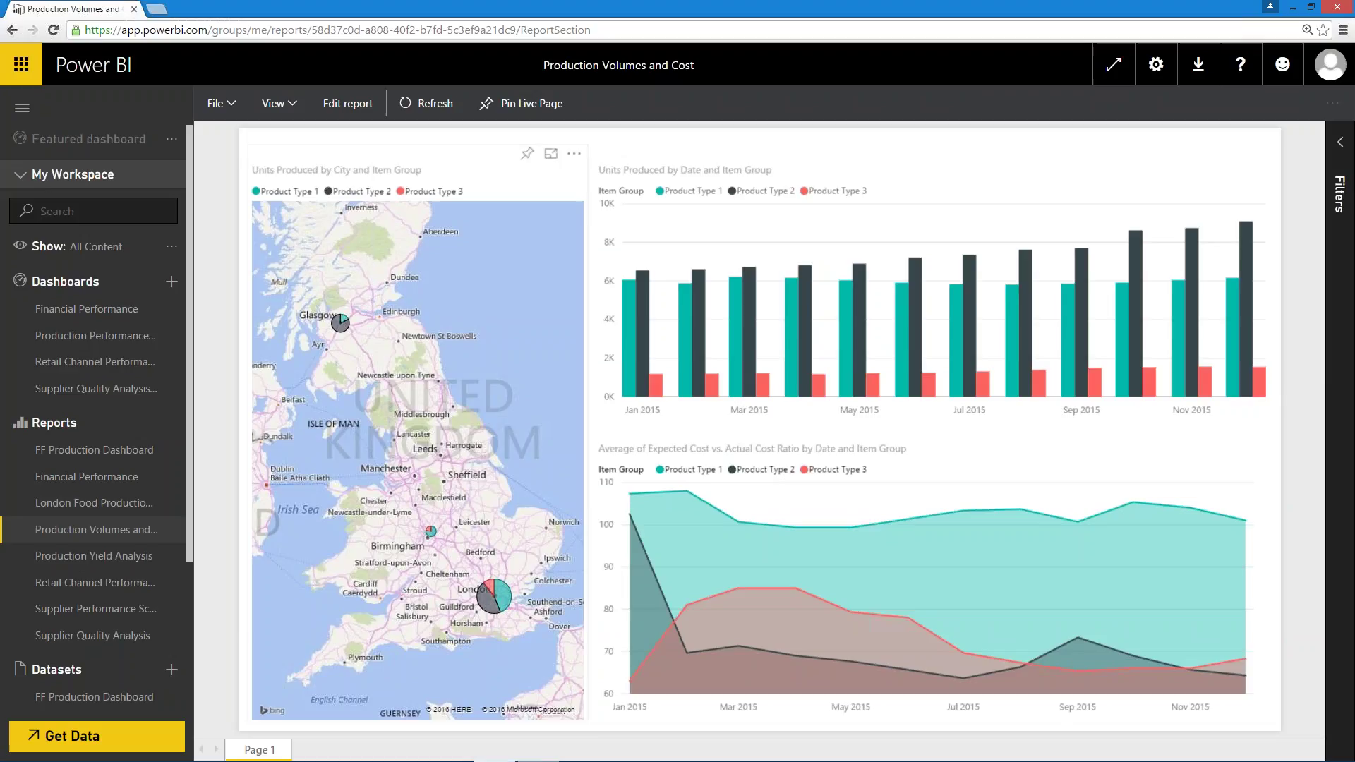
Edit the report, cross-filter by Product Type 3 then Product Type 2, and clear the filter.
left_click(352, 107)
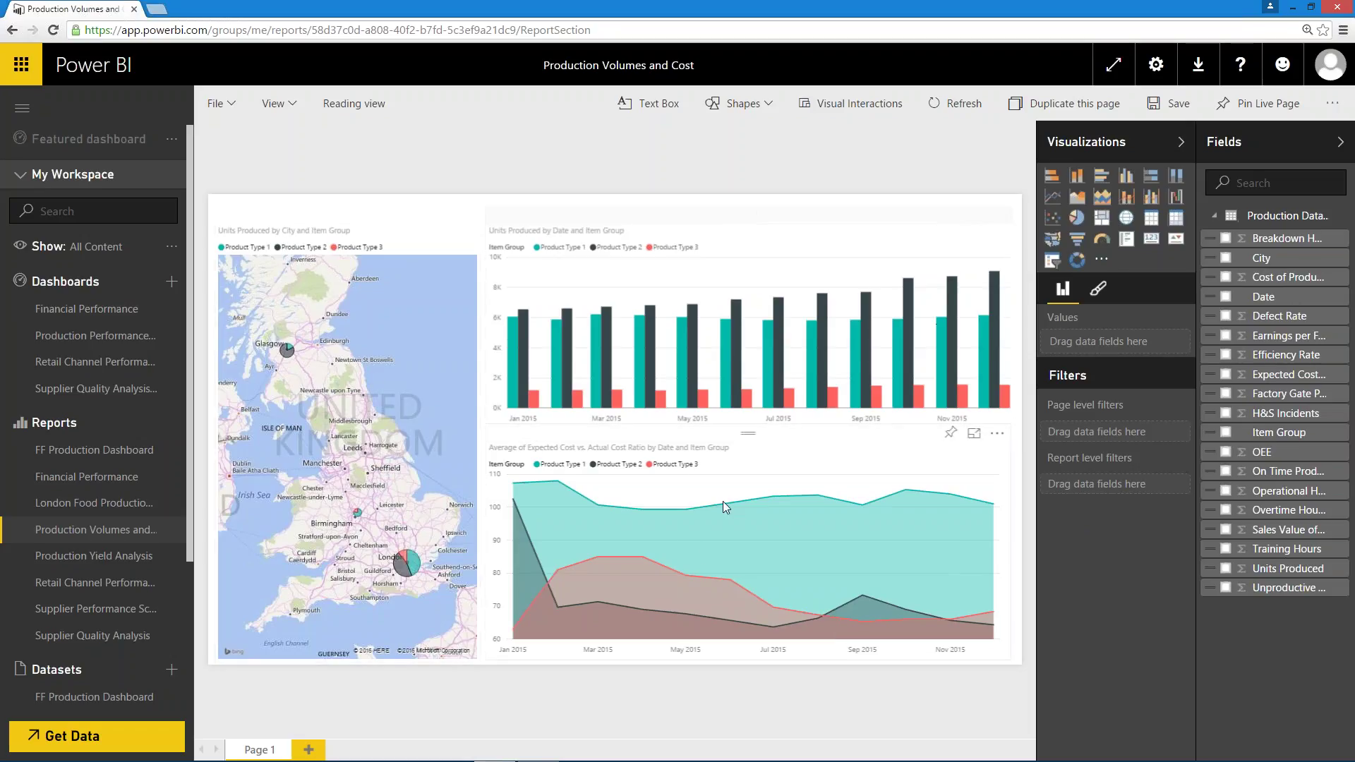
mouse_move(411, 565)
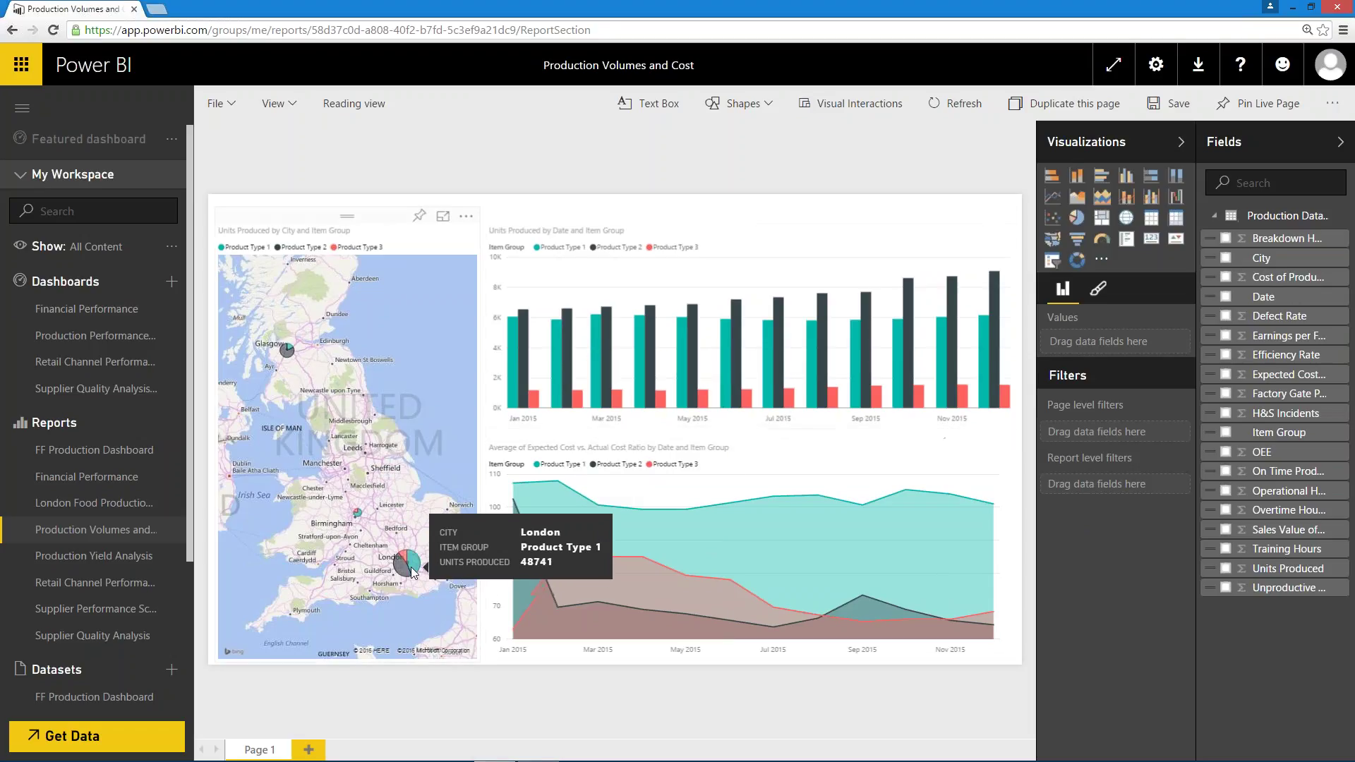
left_click(704, 399)
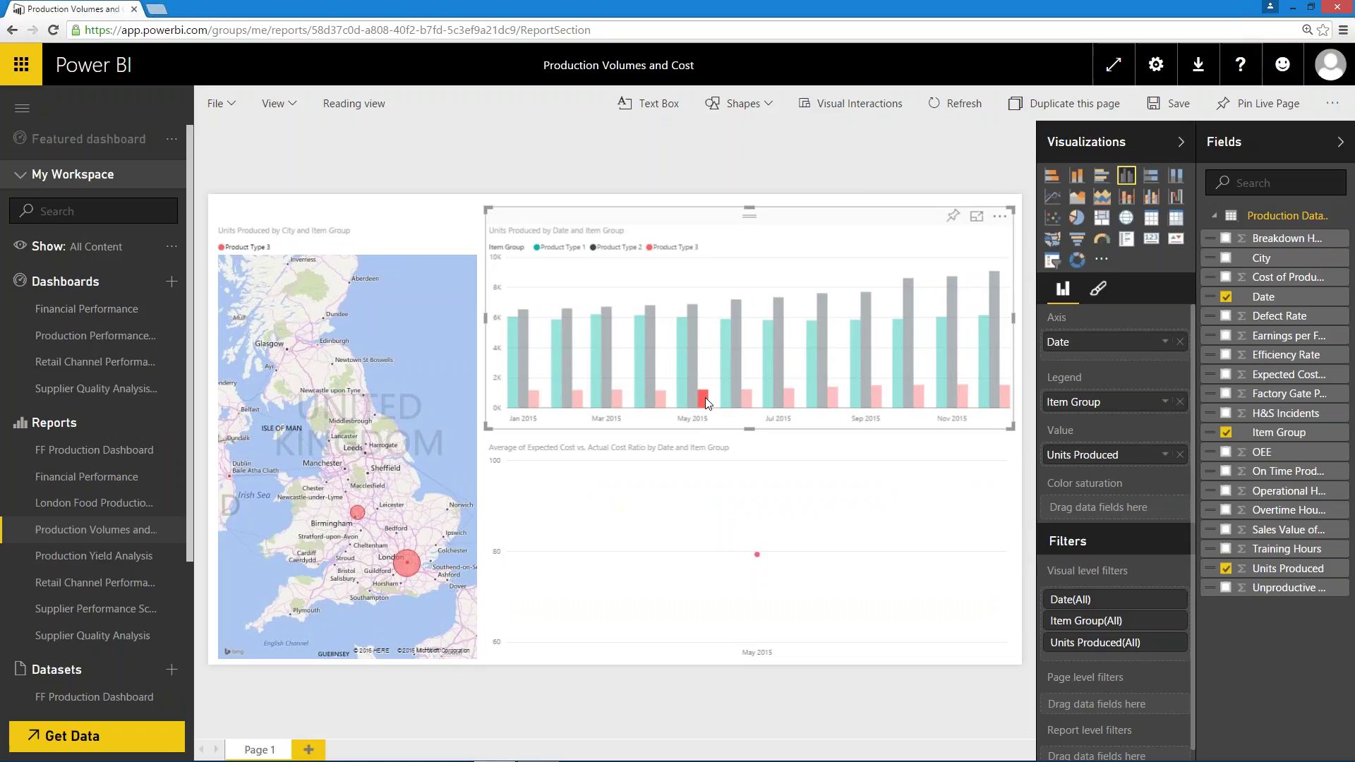
left_click(693, 372)
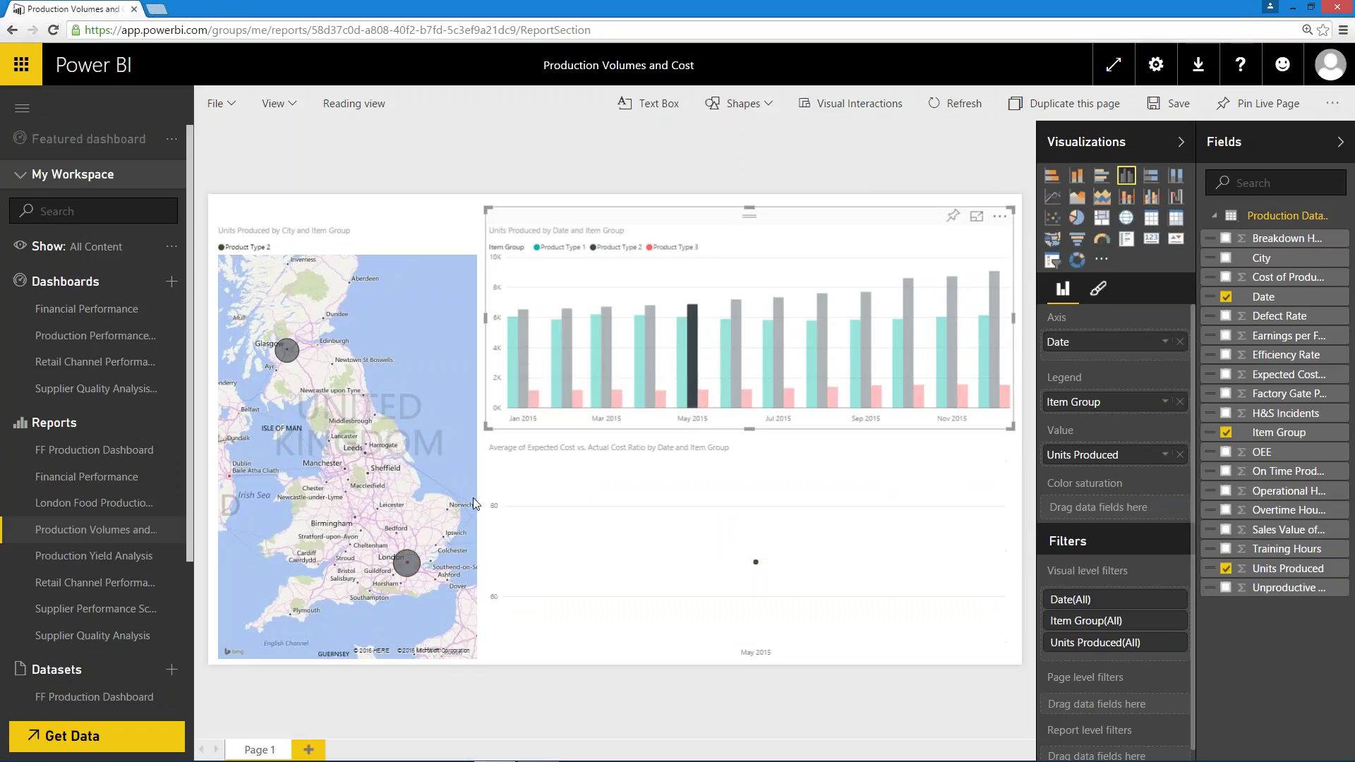
left_click(454, 438)
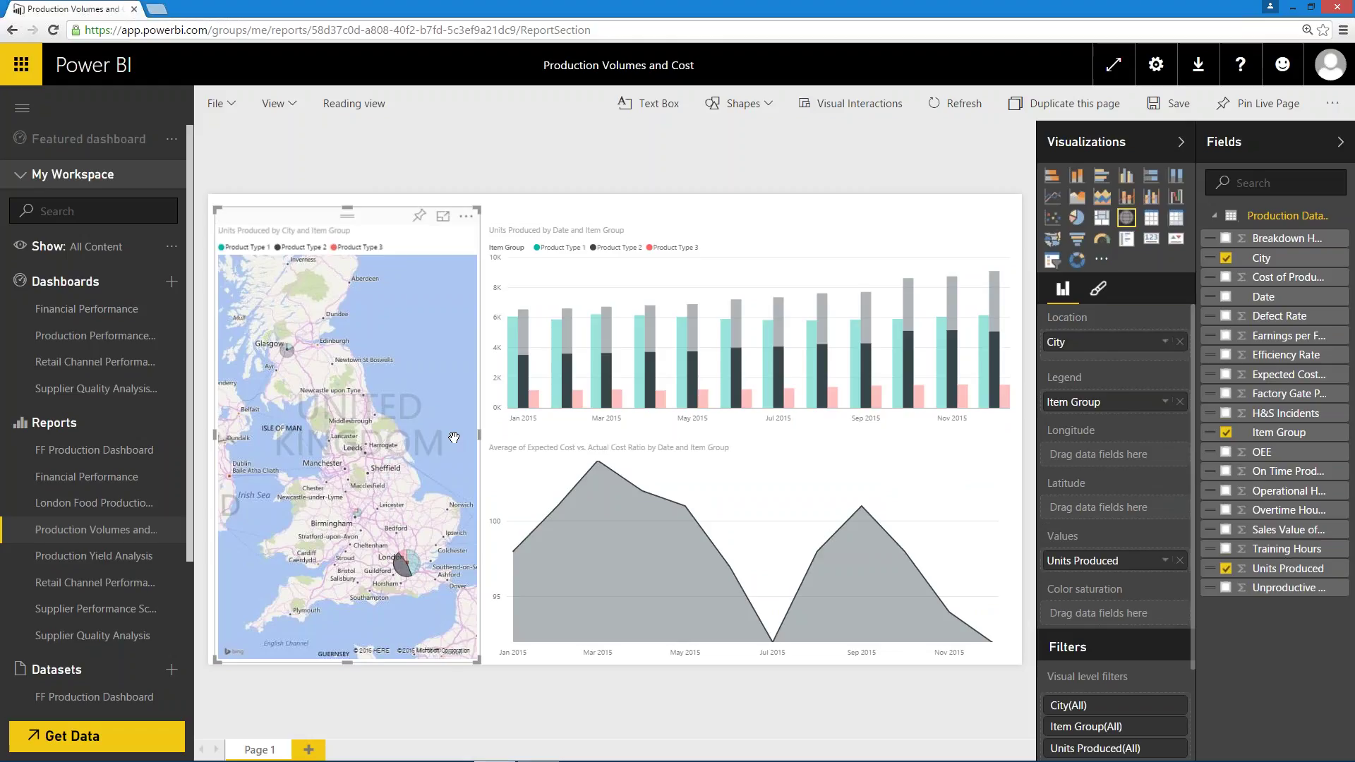
Add Page 2 with an enlarged City map sized by Sales Value of Production, split into Item Group pies.
left_click(308, 750)
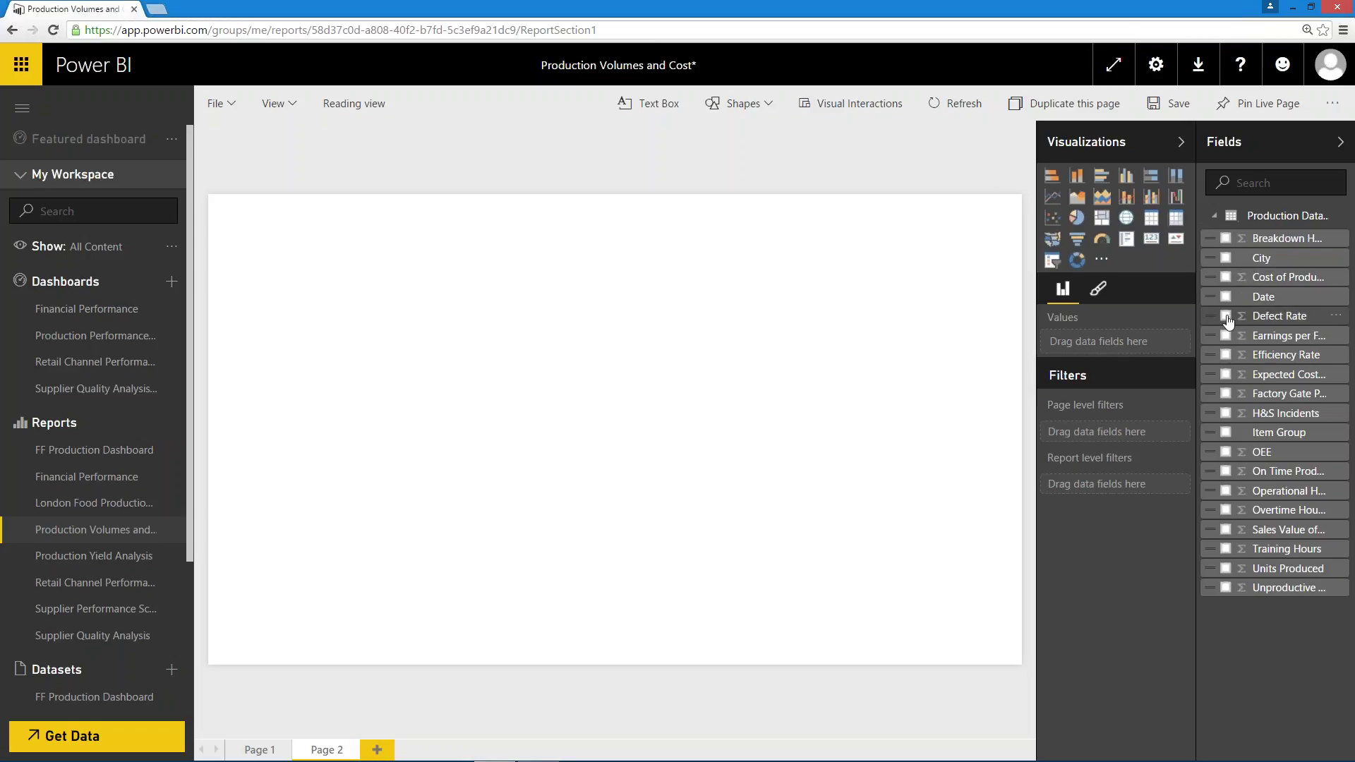
left_click_drag(1229, 259, 1230, 262)
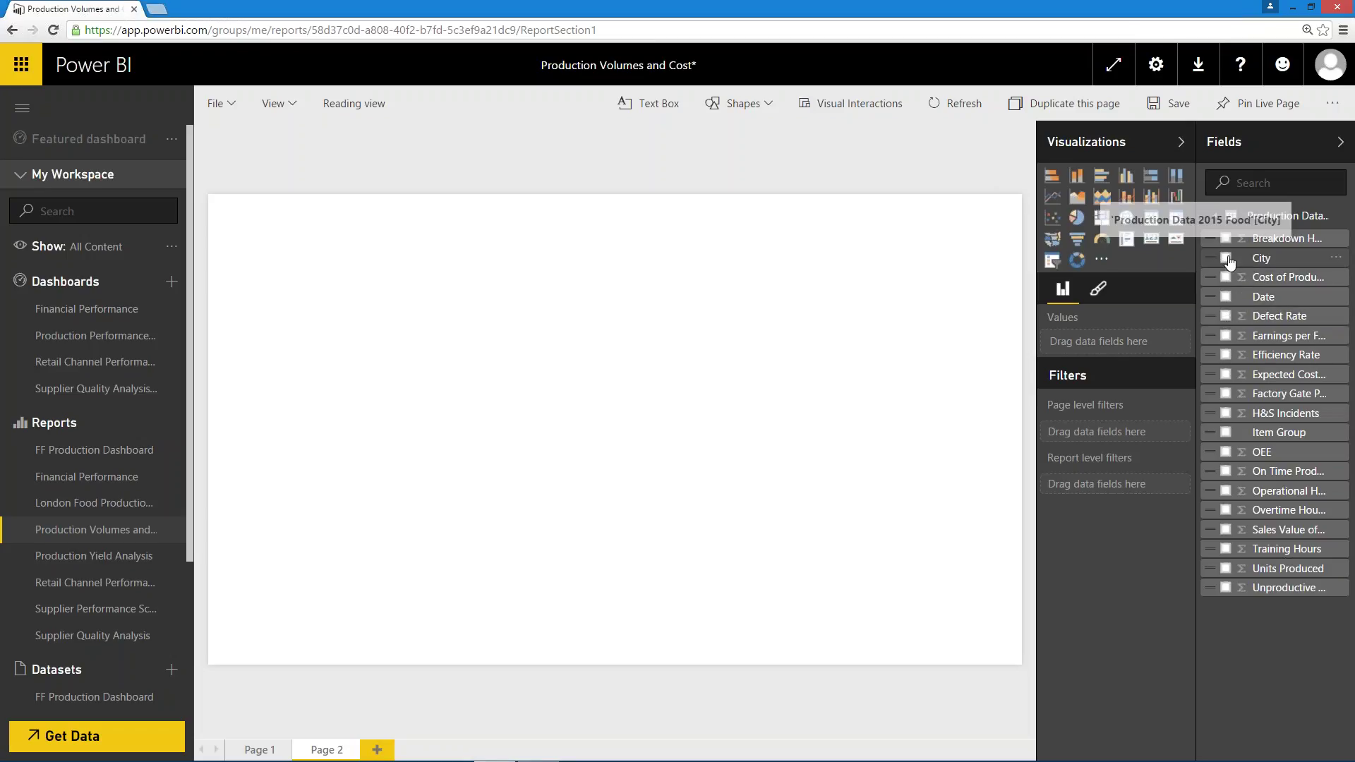
left_click(1226, 259)
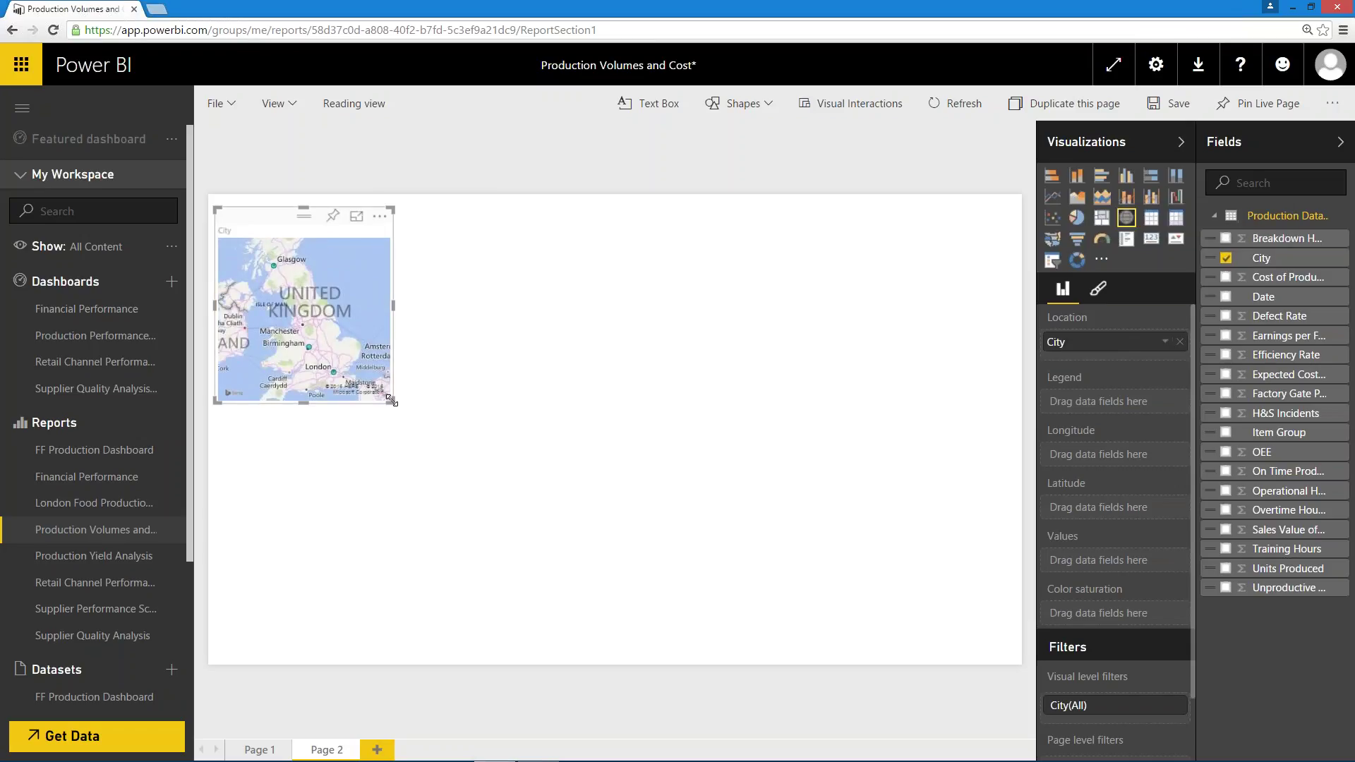
left_click_drag(392, 401, 482, 648)
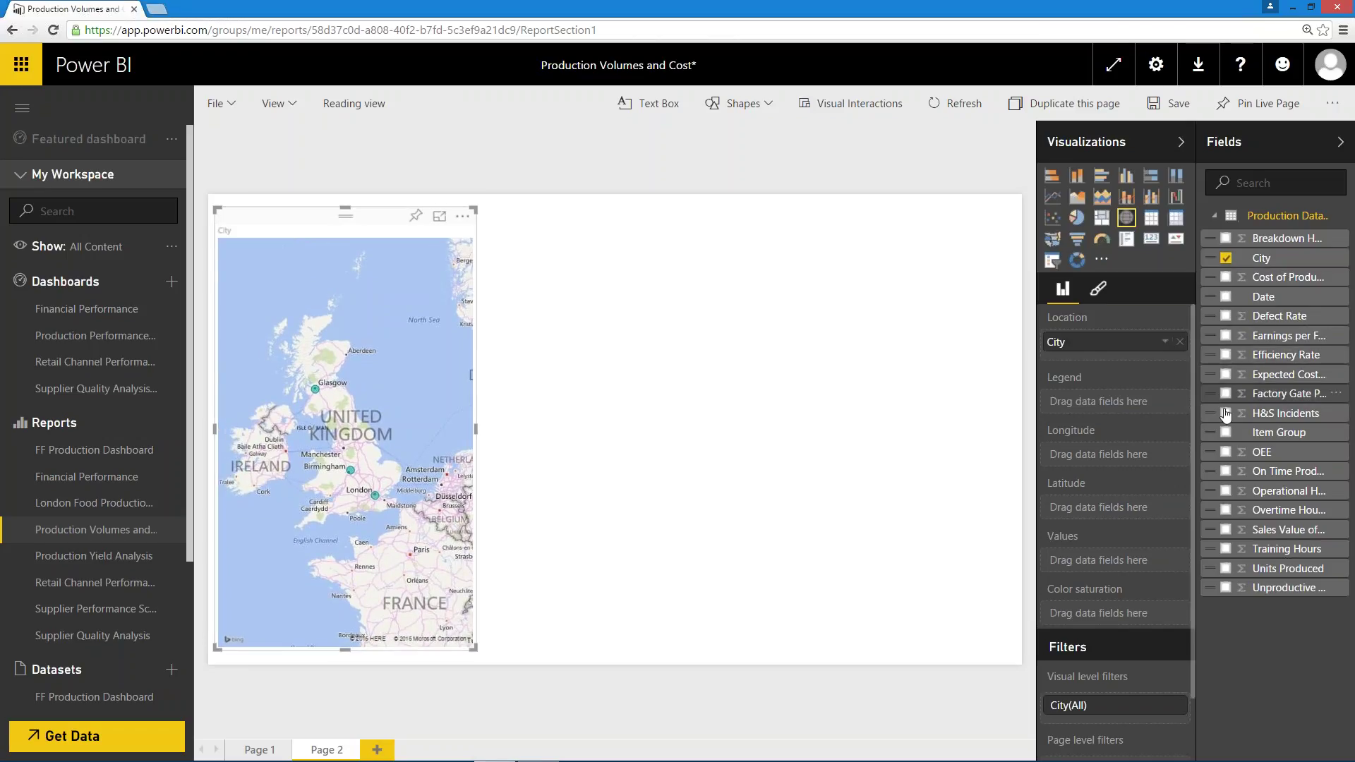
left_click(1225, 530)
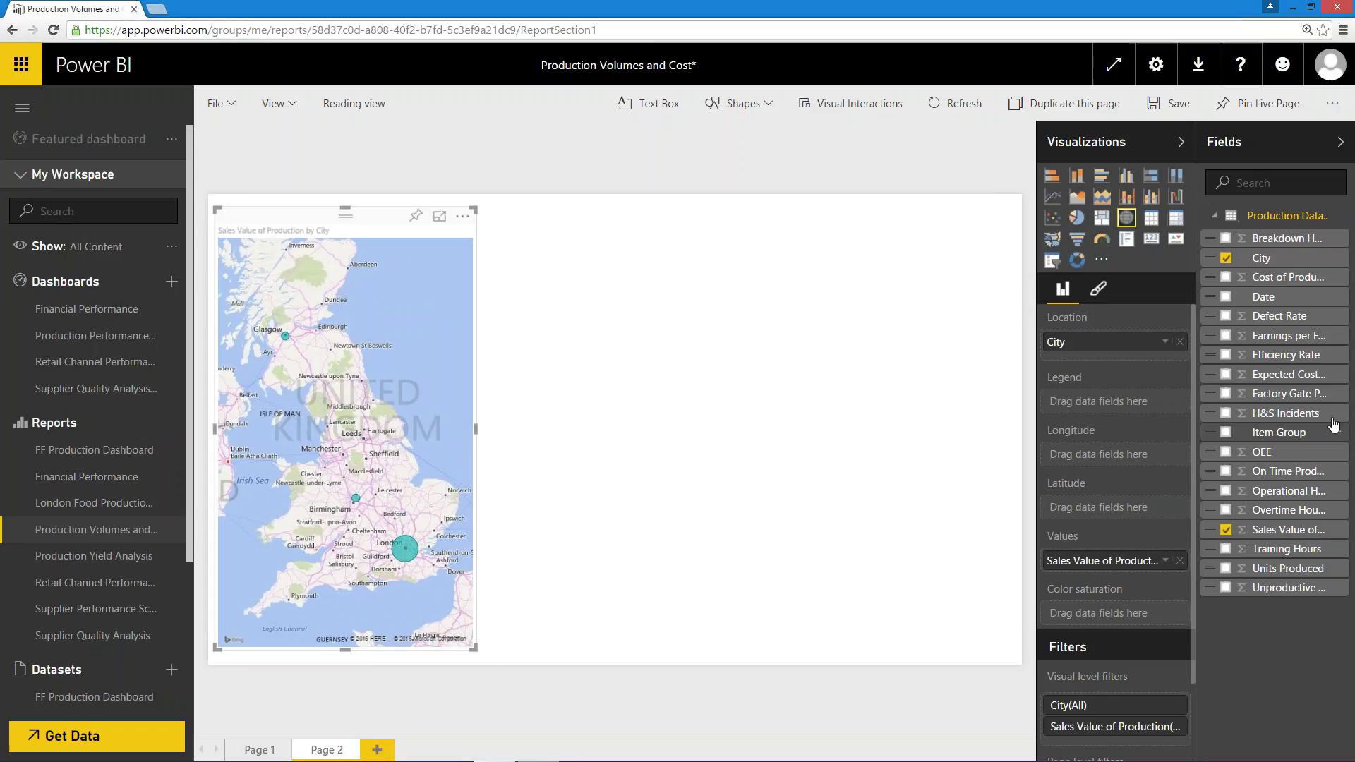
left_click(1226, 432)
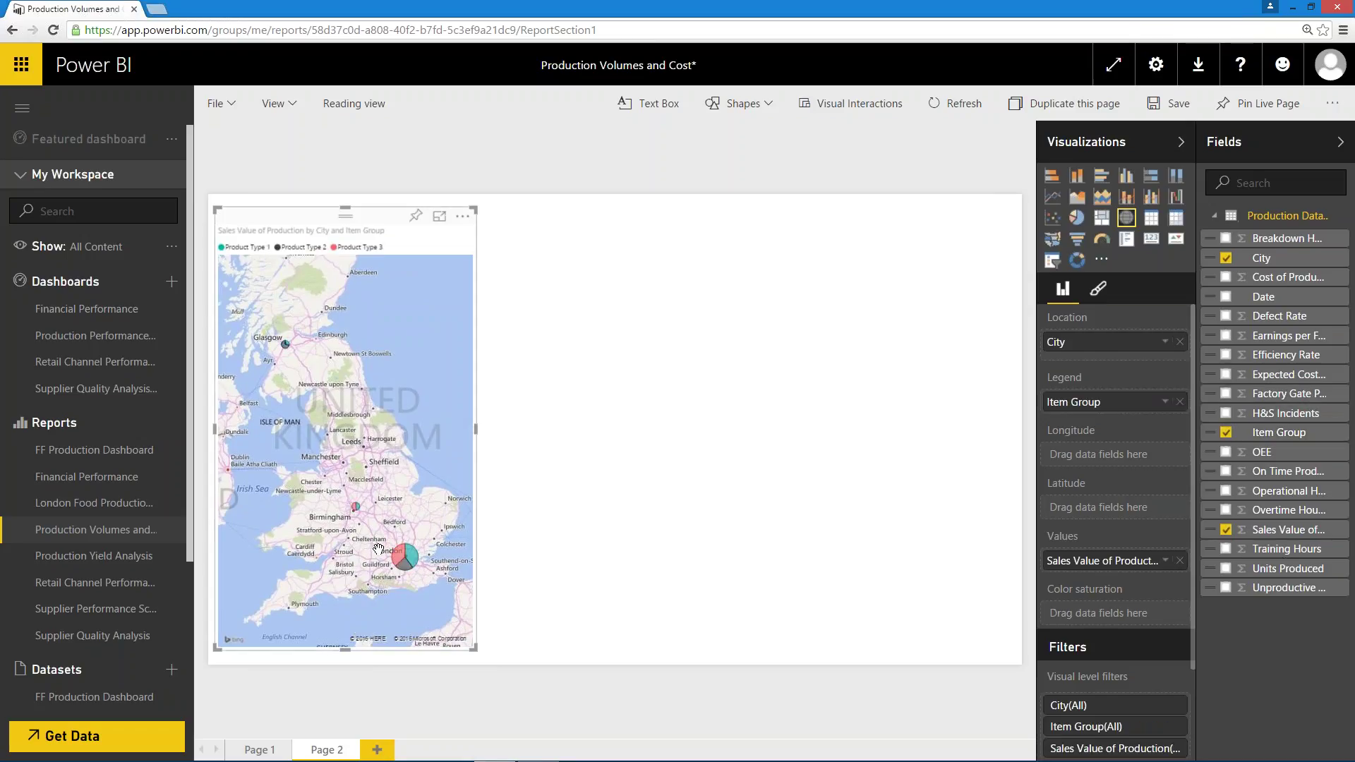
mouse_move(408, 561)
scroll(409, 565, "up", 1)
scroll(413, 568, "down", 1)
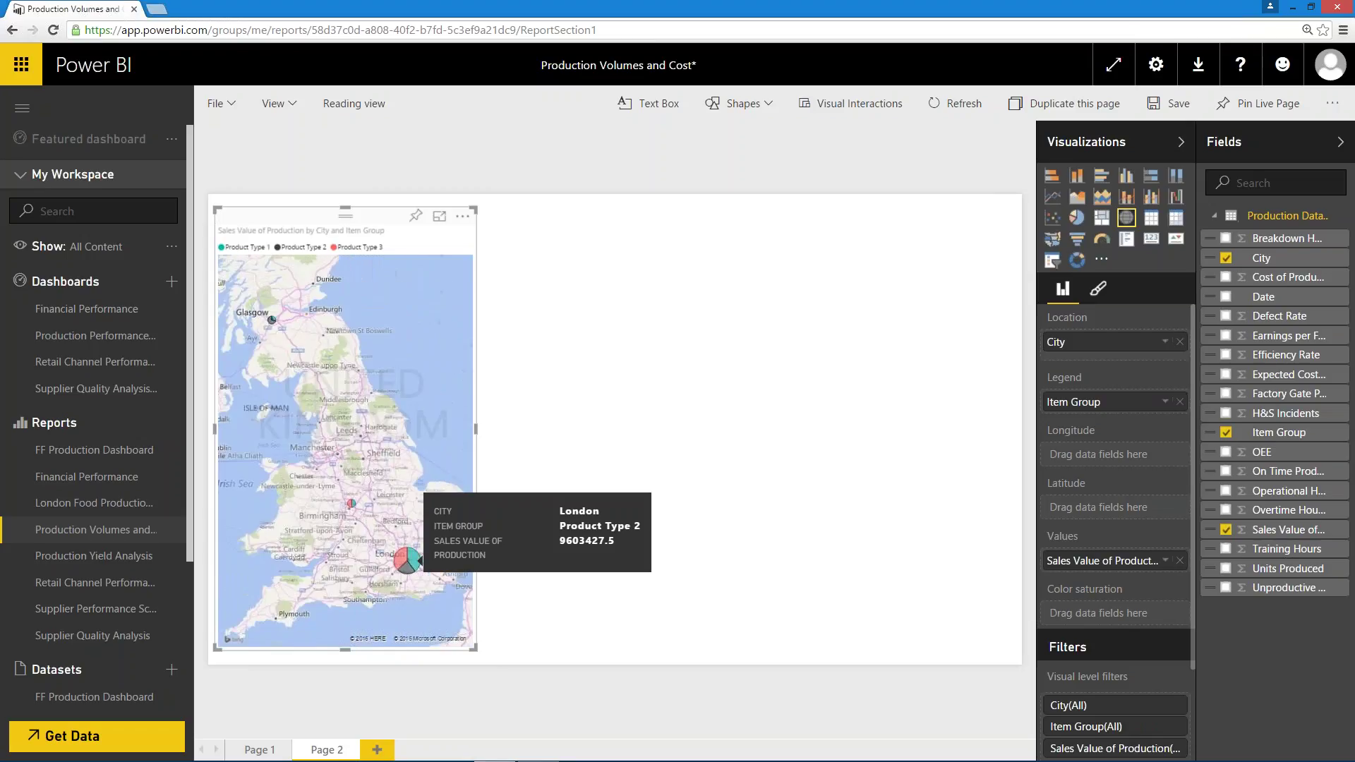
scroll(329, 486, "up", 1)
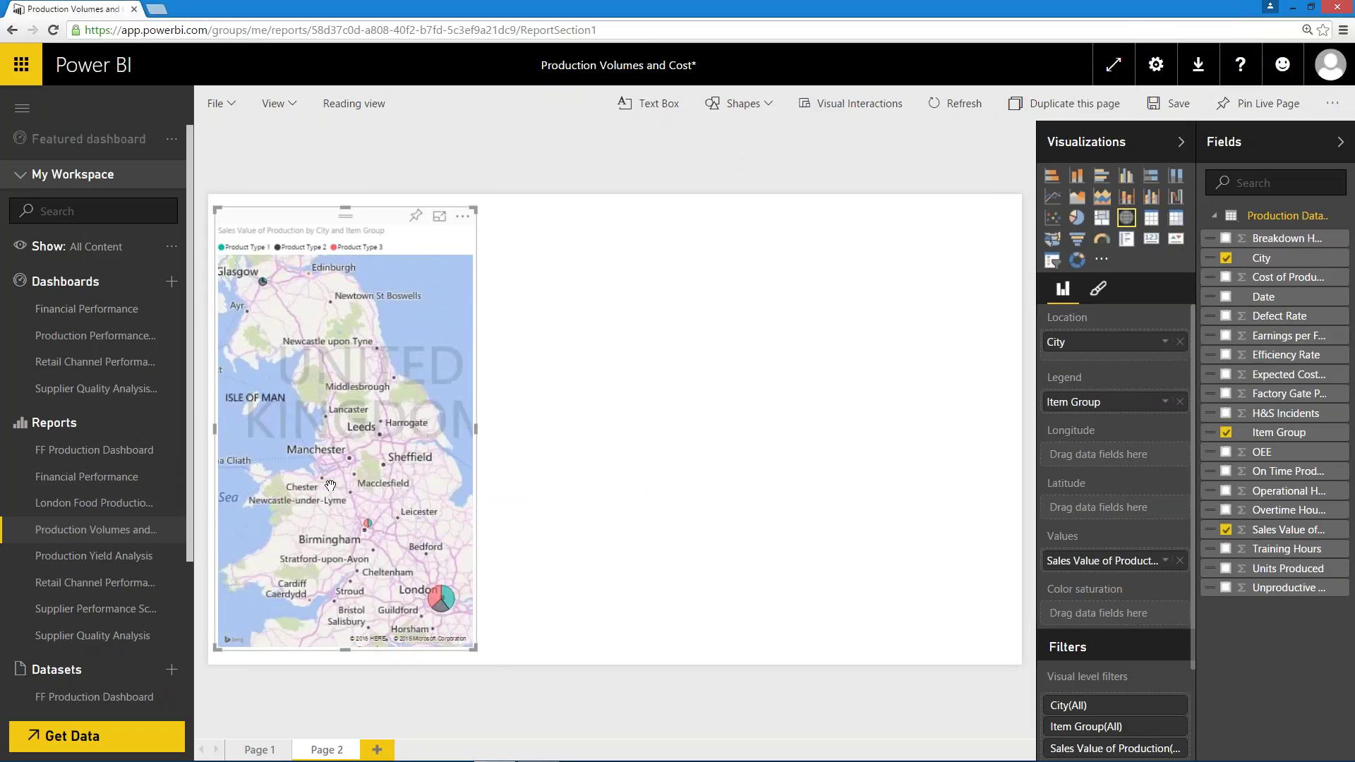
scroll(328, 485, "down", 1)
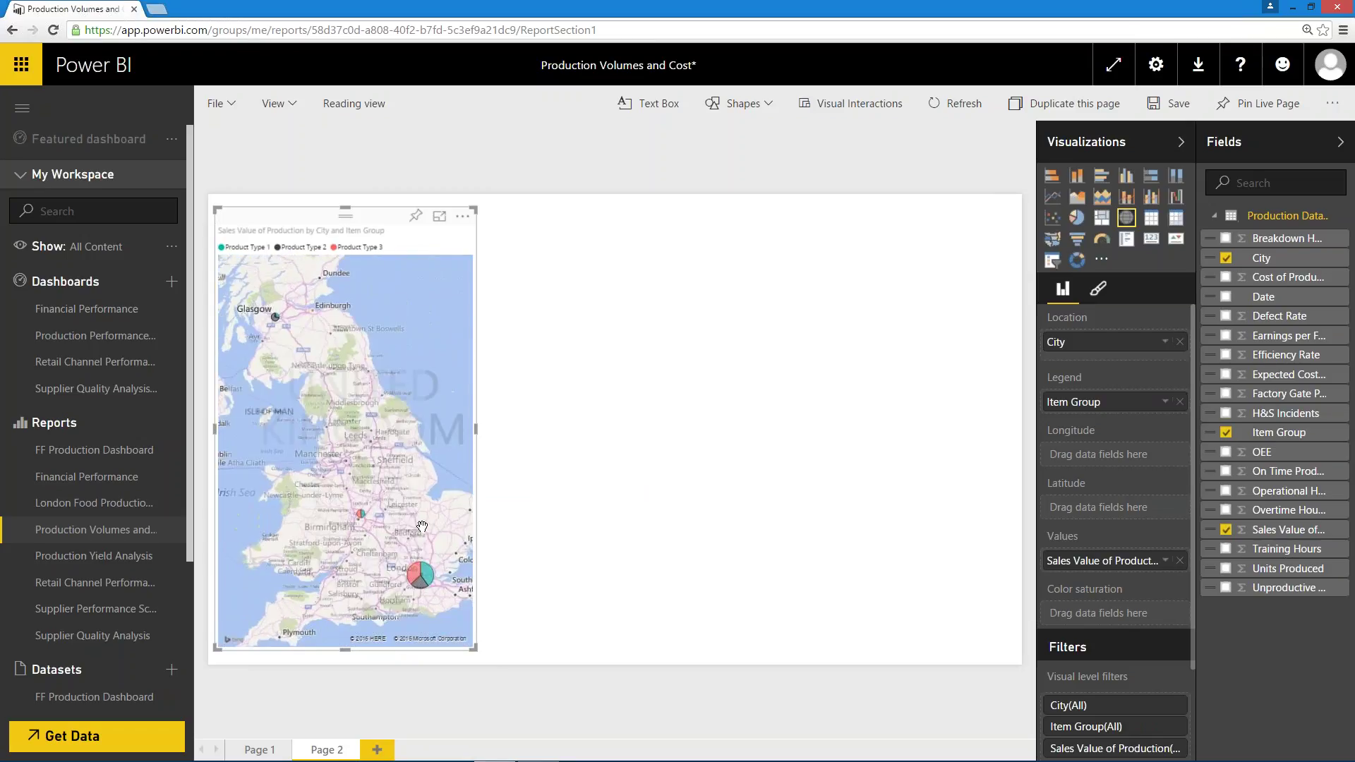
scroll(404, 455, "up", 1)
scroll(403, 455, "up", 1)
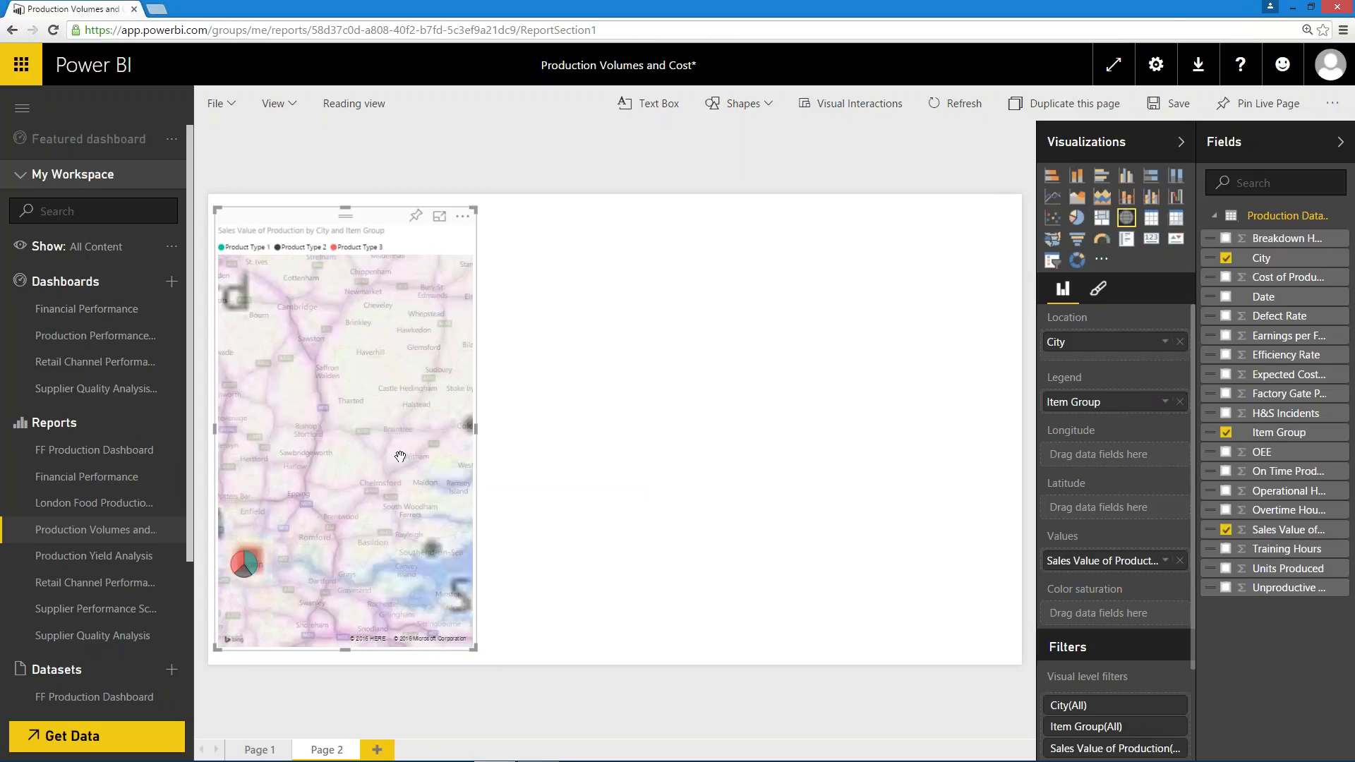
scroll(401, 479, "down", 2)
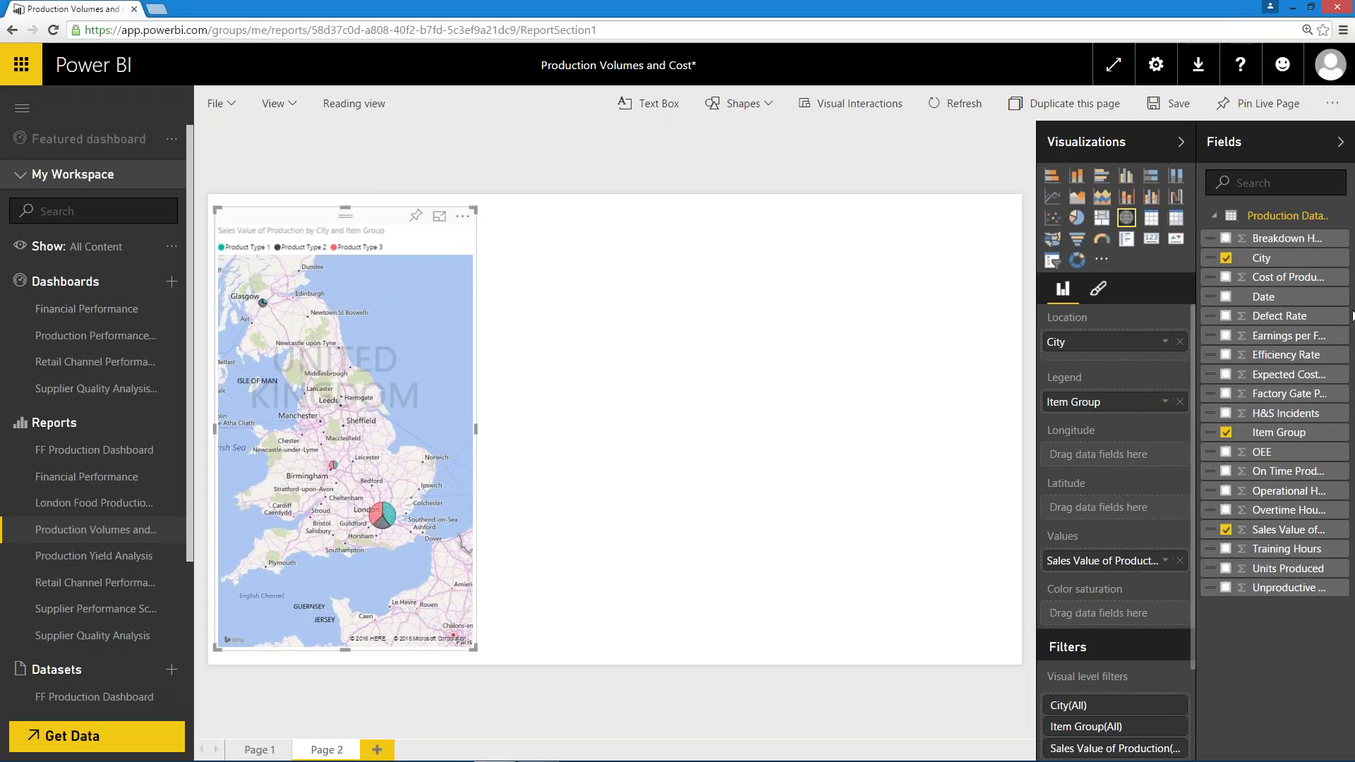
Add a widened Breakdown Hours chart over individual Dates rather than the date hierarchy.
left_click(727, 296)
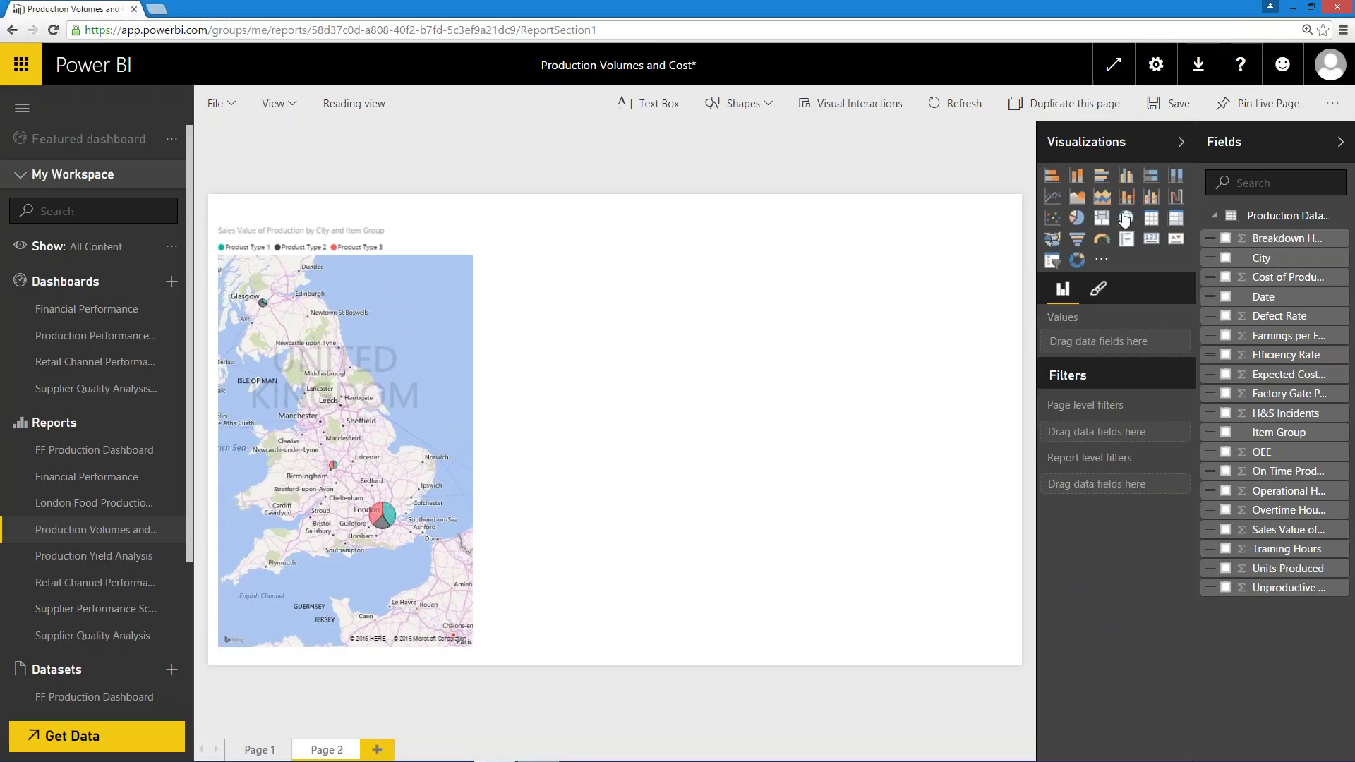
left_click(1226, 239)
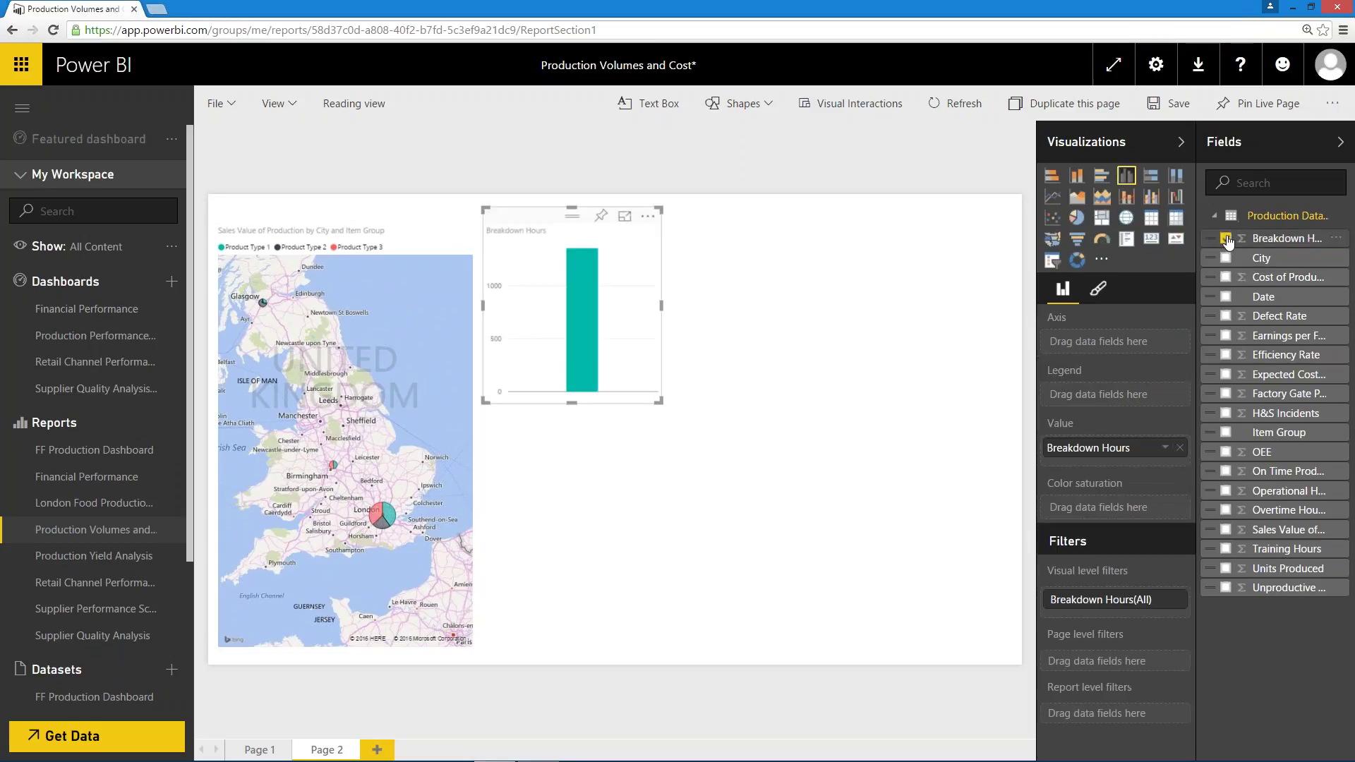
left_click(1226, 298)
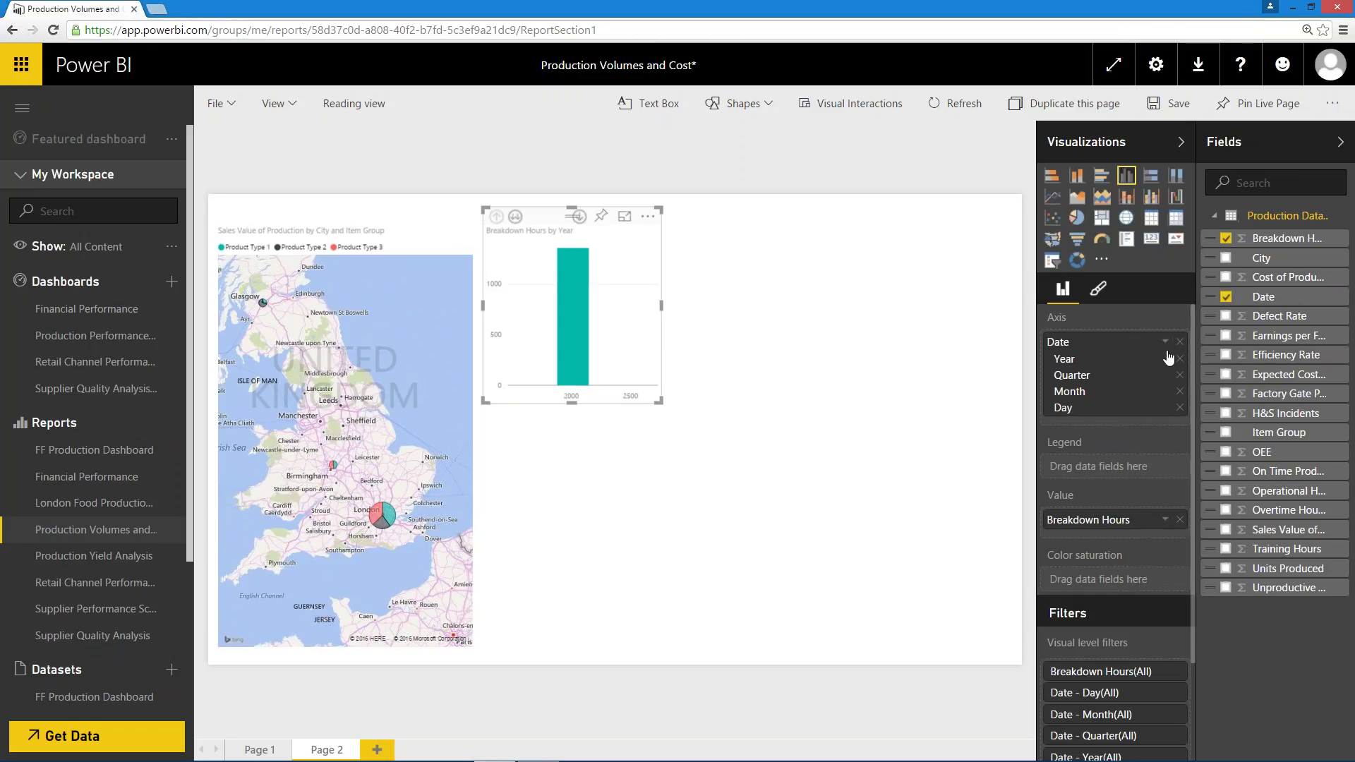
left_click(1165, 343)
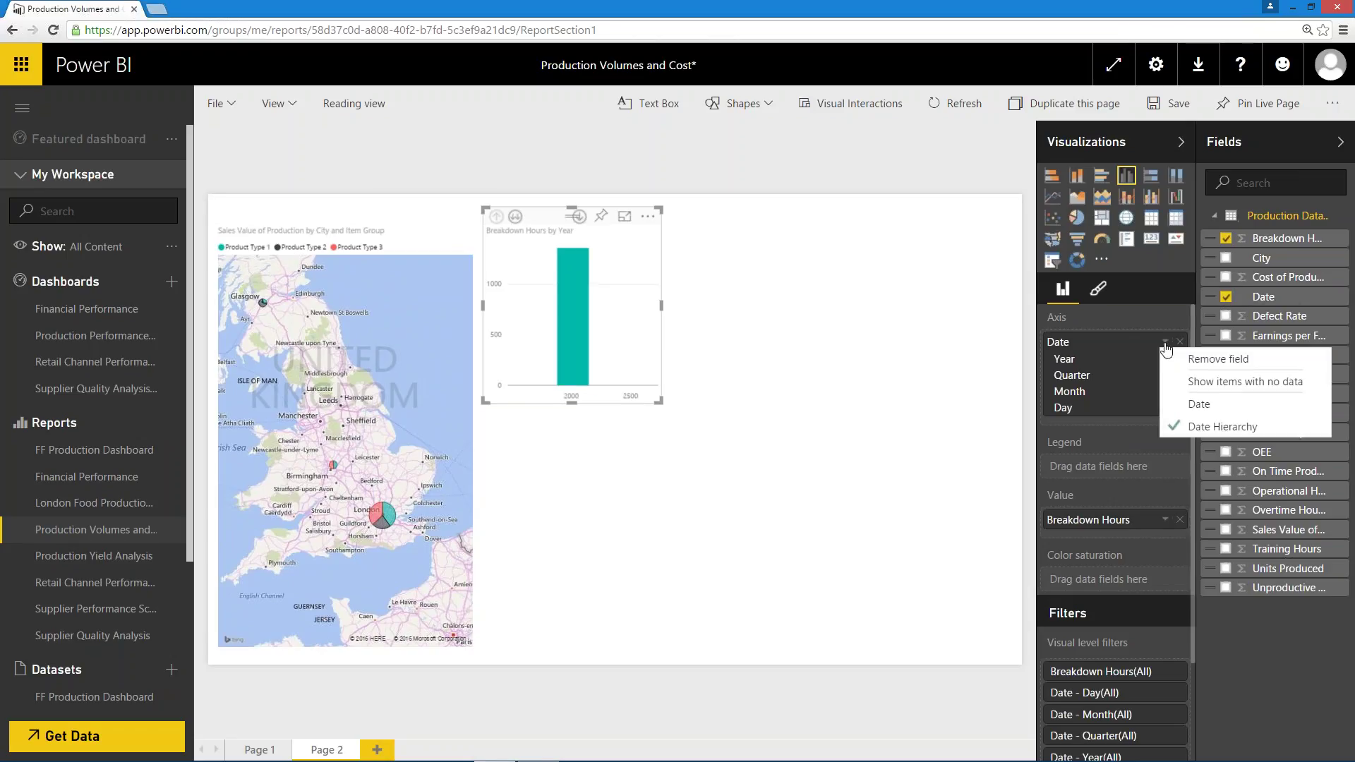
left_click(1115, 404)
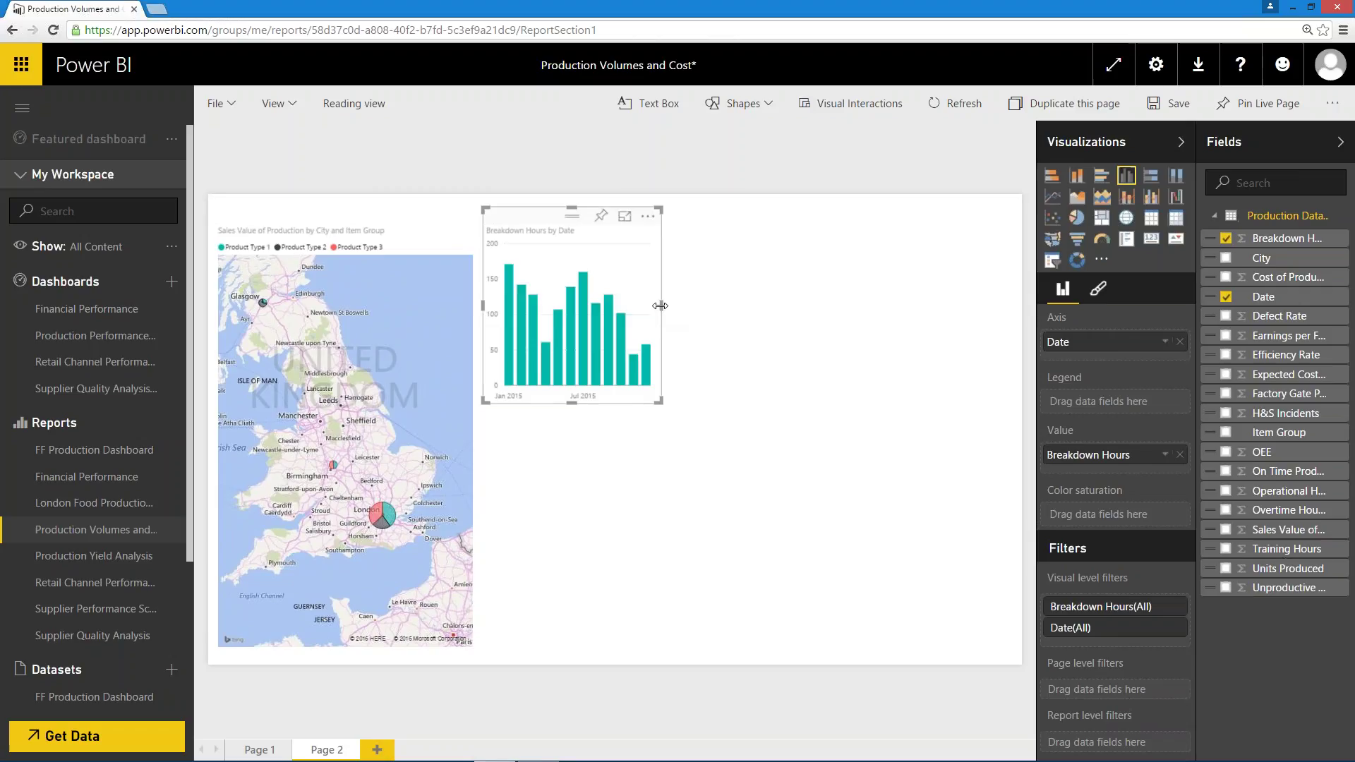
left_click_drag(662, 305, 1010, 342)
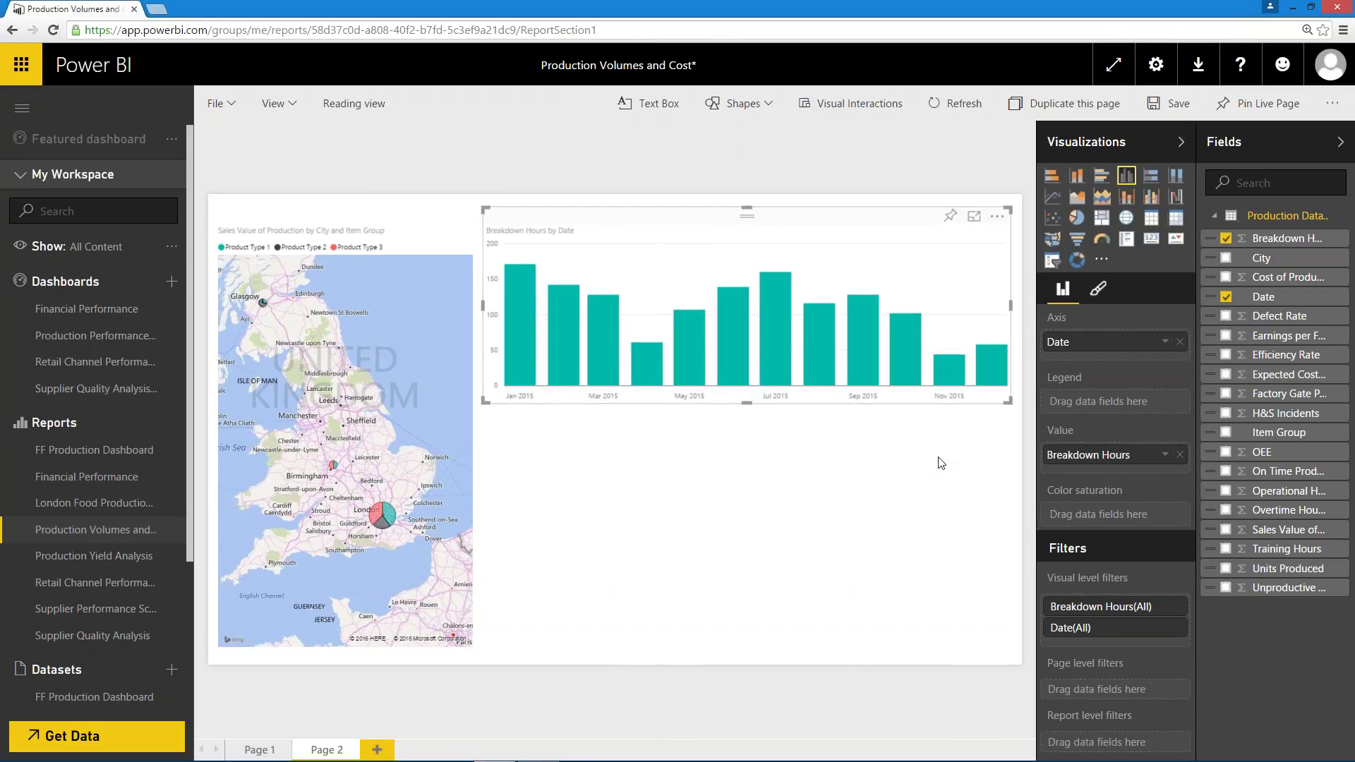
Convert it to an area chart split by City and make it taller.
left_click(1080, 201)
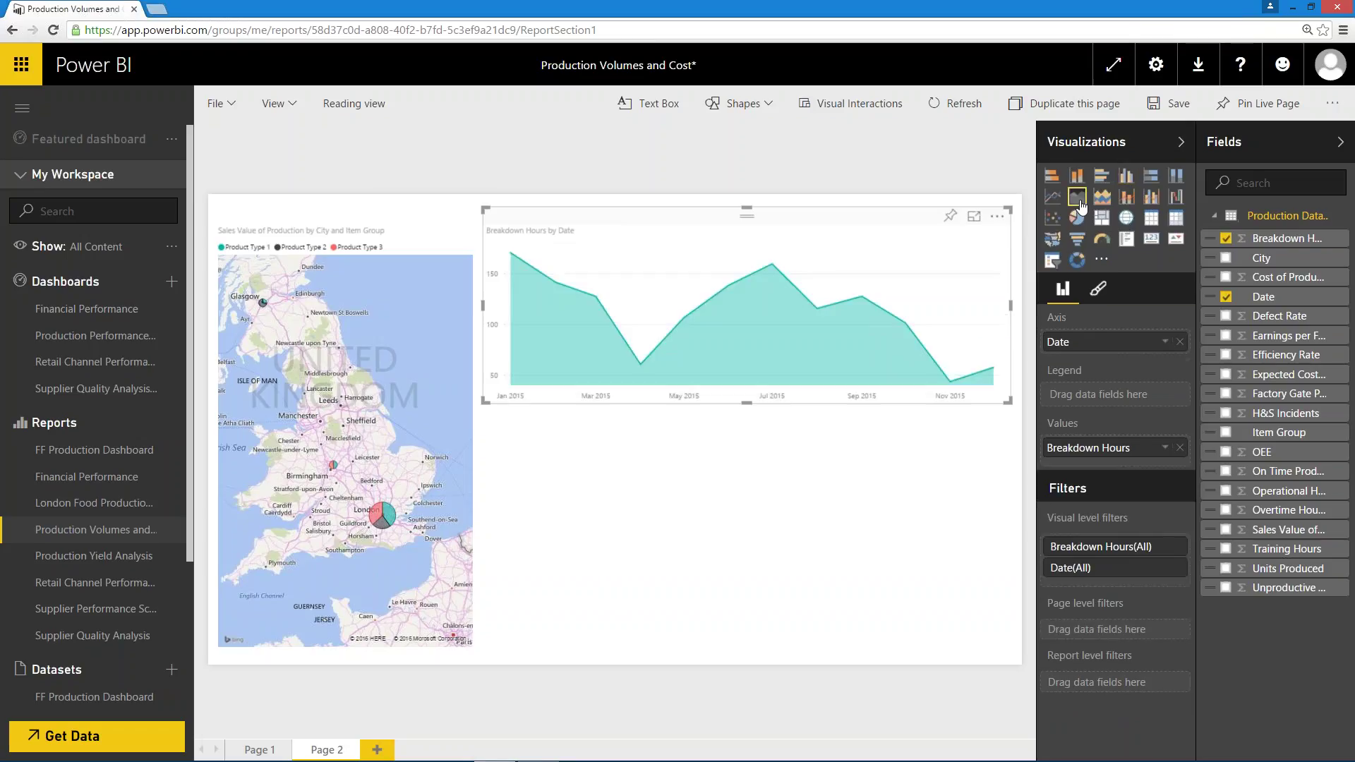
left_click(1226, 258)
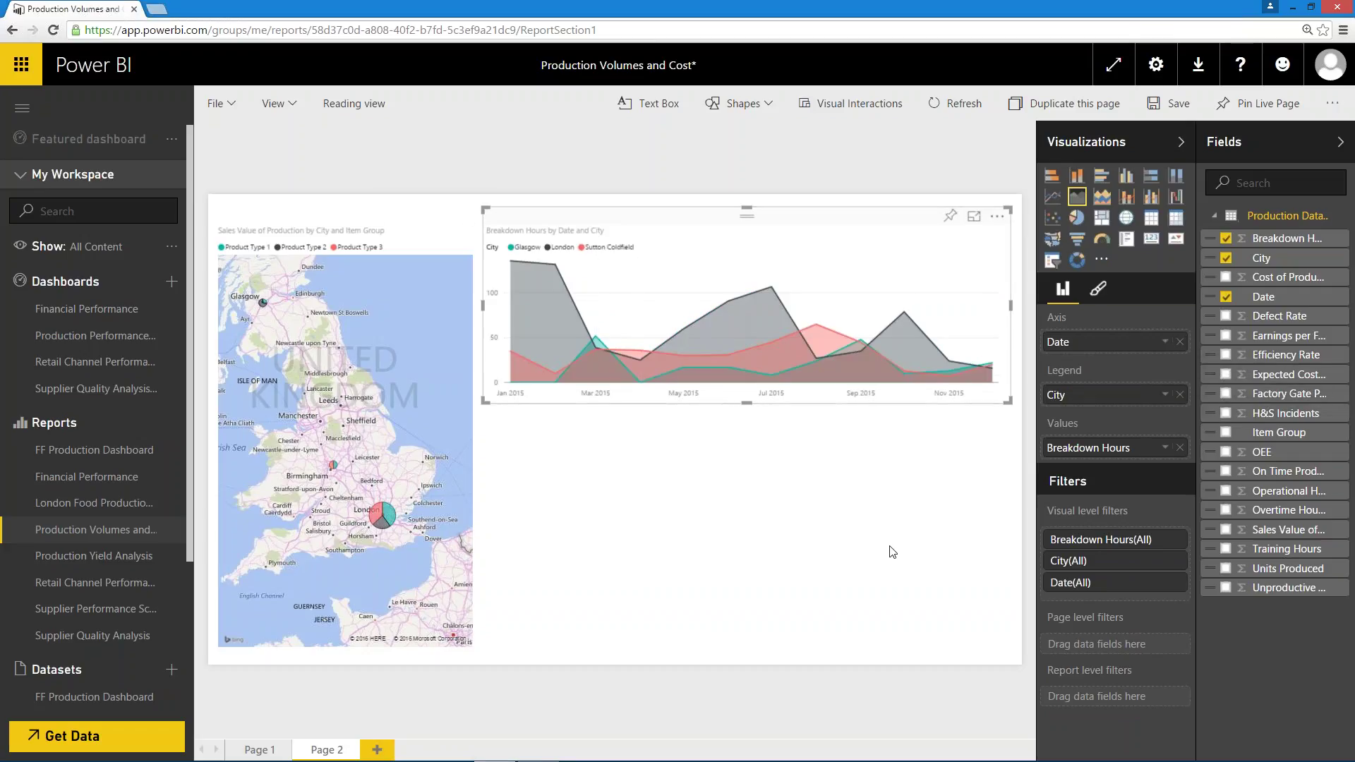
left_click_drag(746, 403, 746, 440)
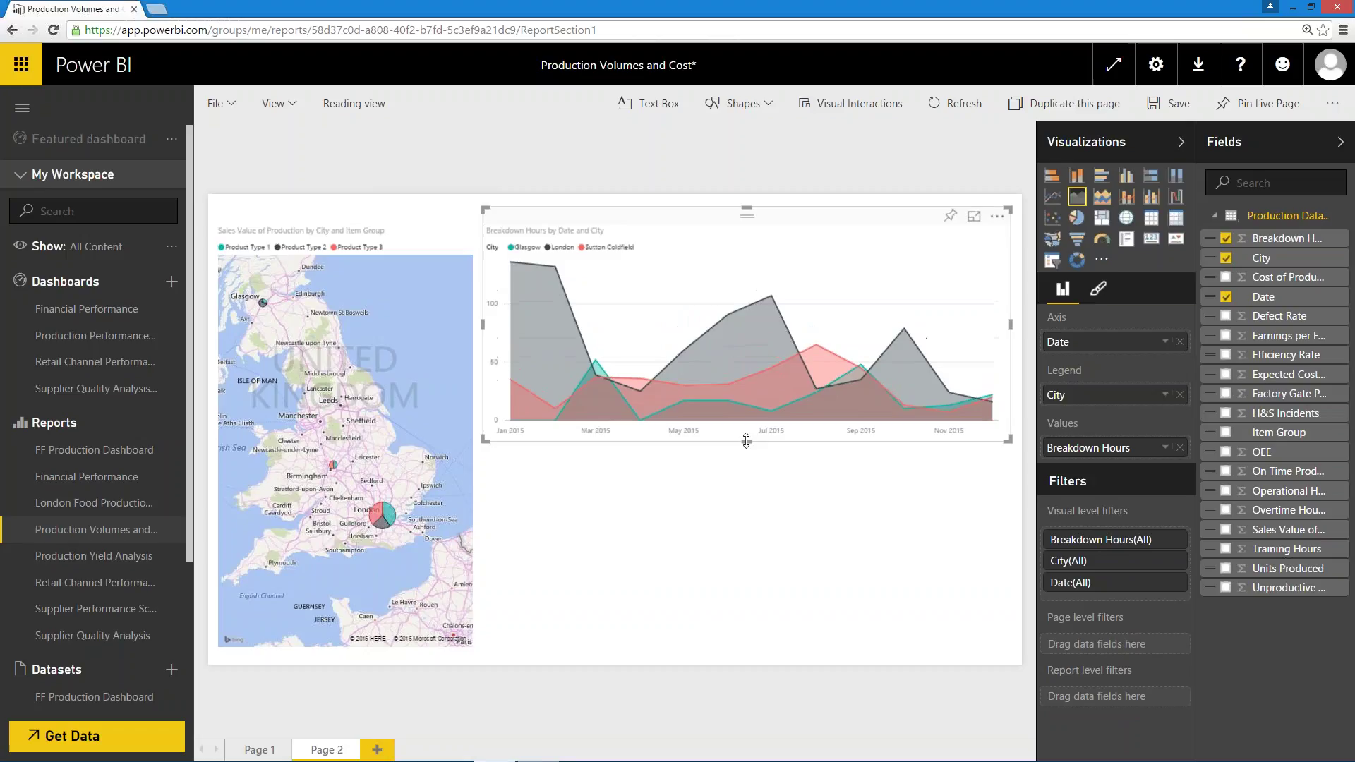
Add a pie chart of H&S Incidents with City as legend below the area chart.
left_click(699, 533)
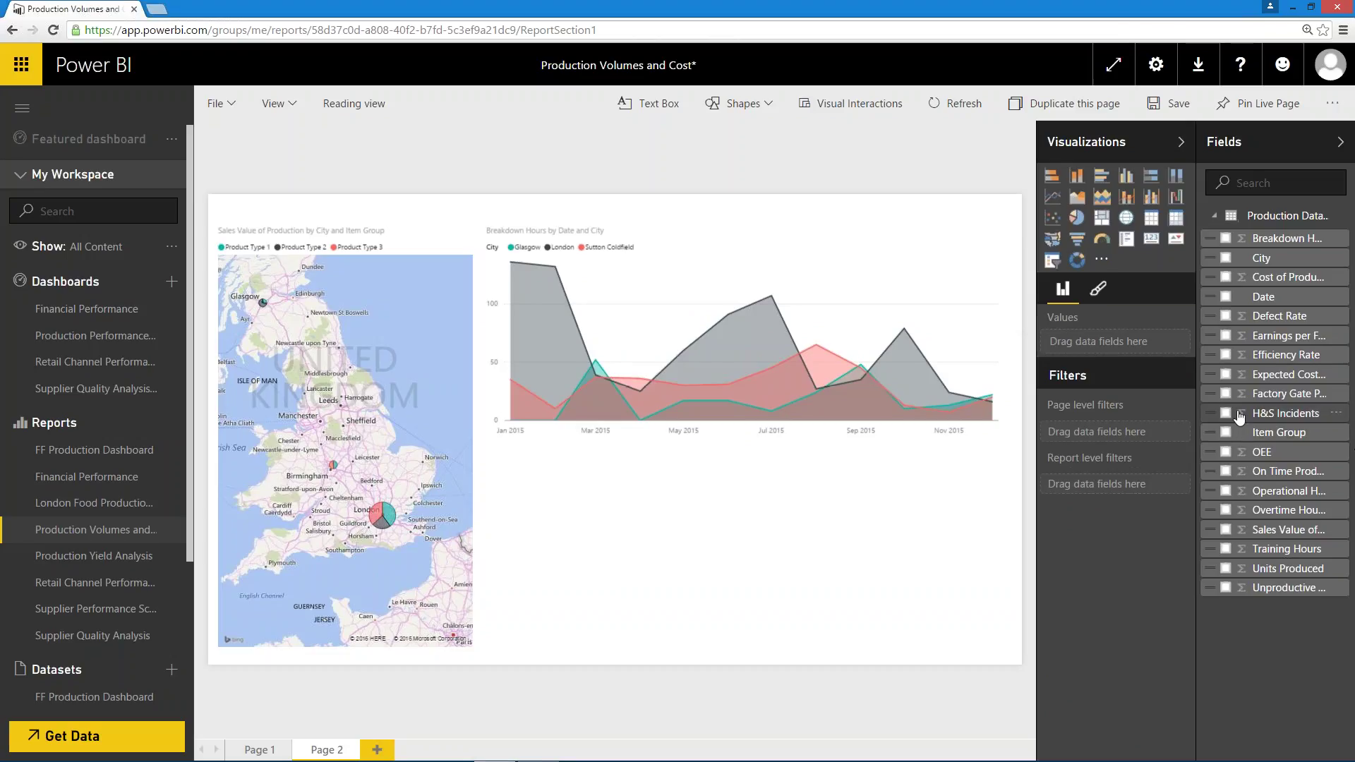
left_click(1301, 415)
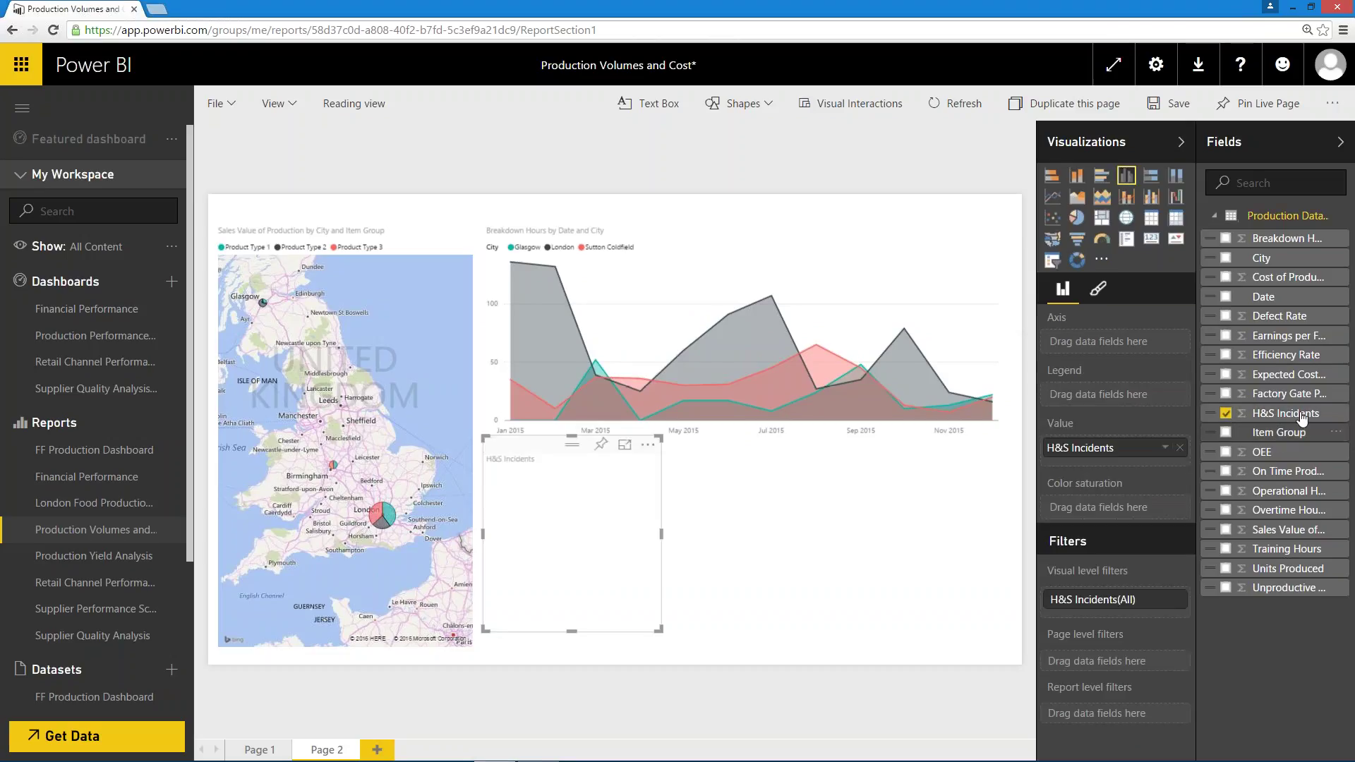
left_click(1077, 217)
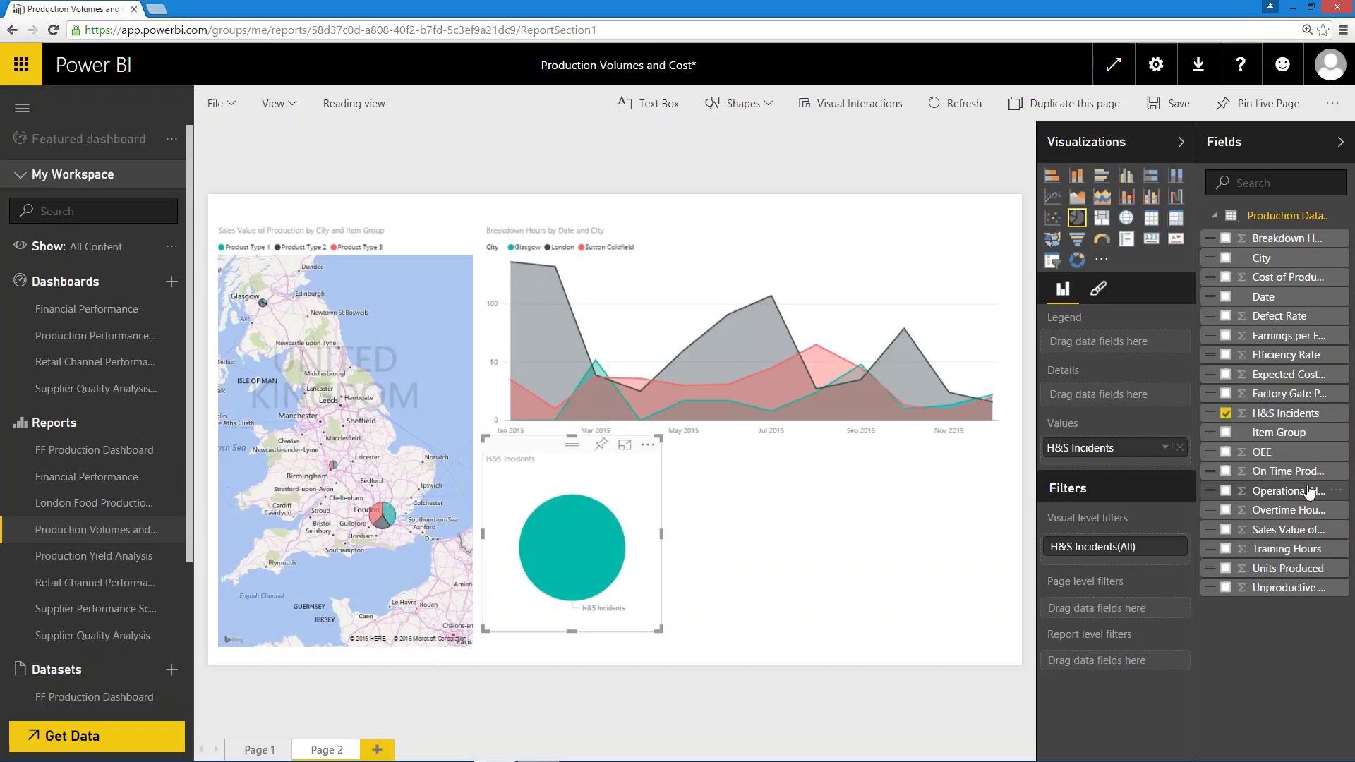
left_click(1225, 258)
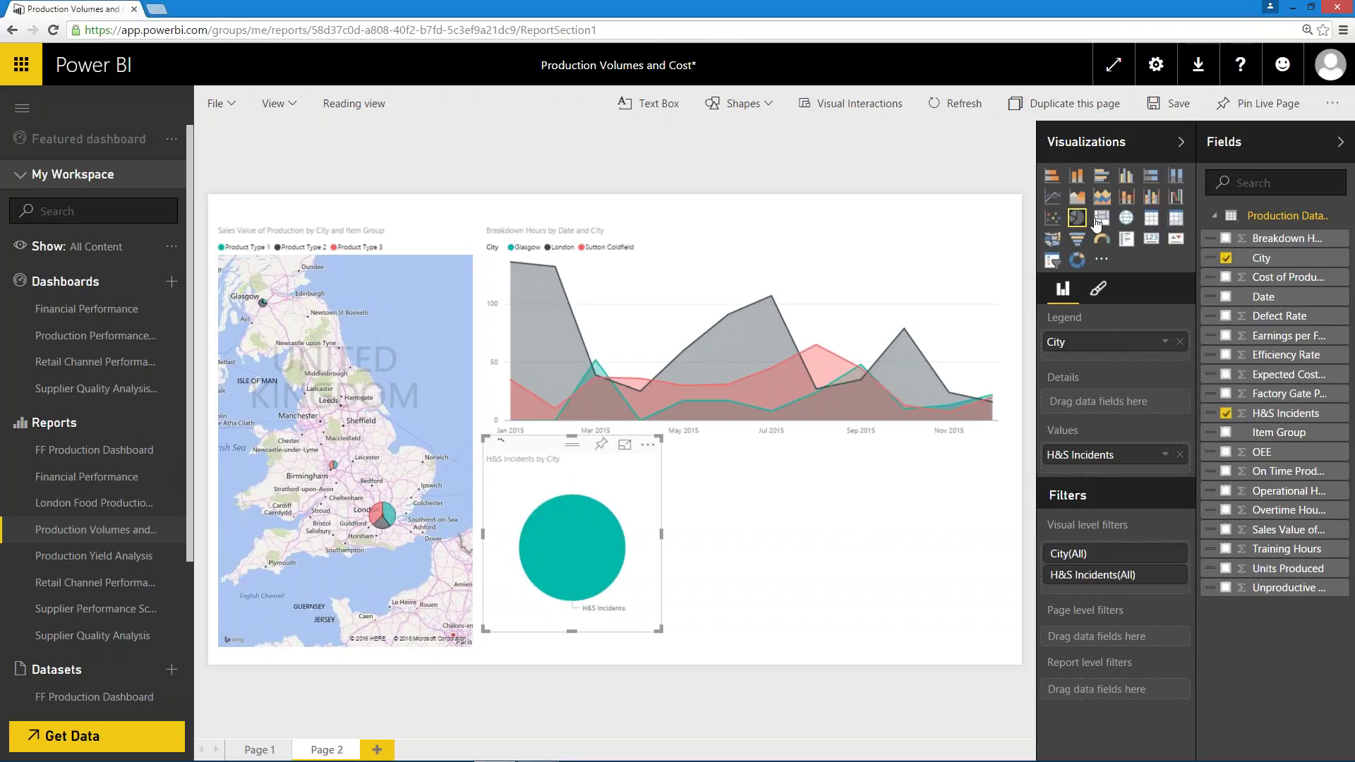
left_click(819, 497)
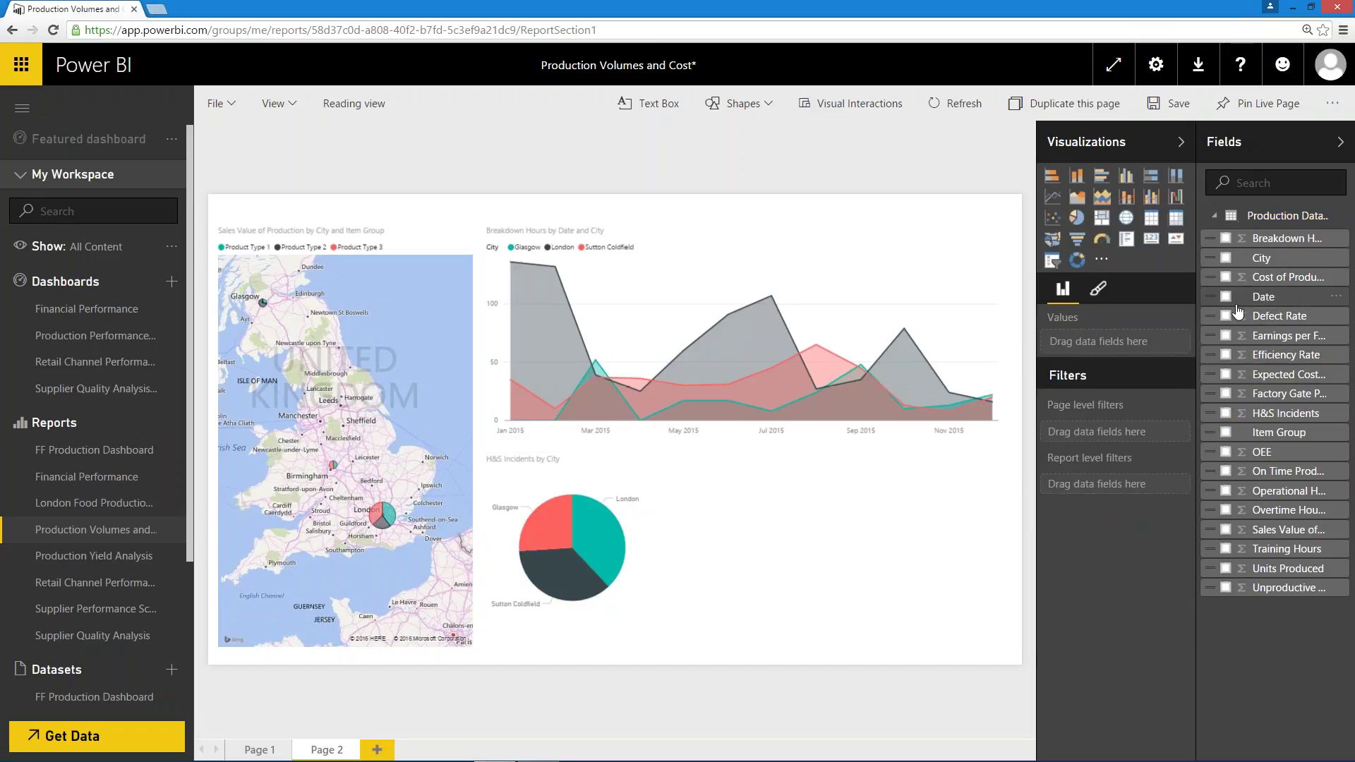
Build a table of Item Group, On Time Production Rate and plain Date instead of Date Hierarchy.
left_click(1226, 433)
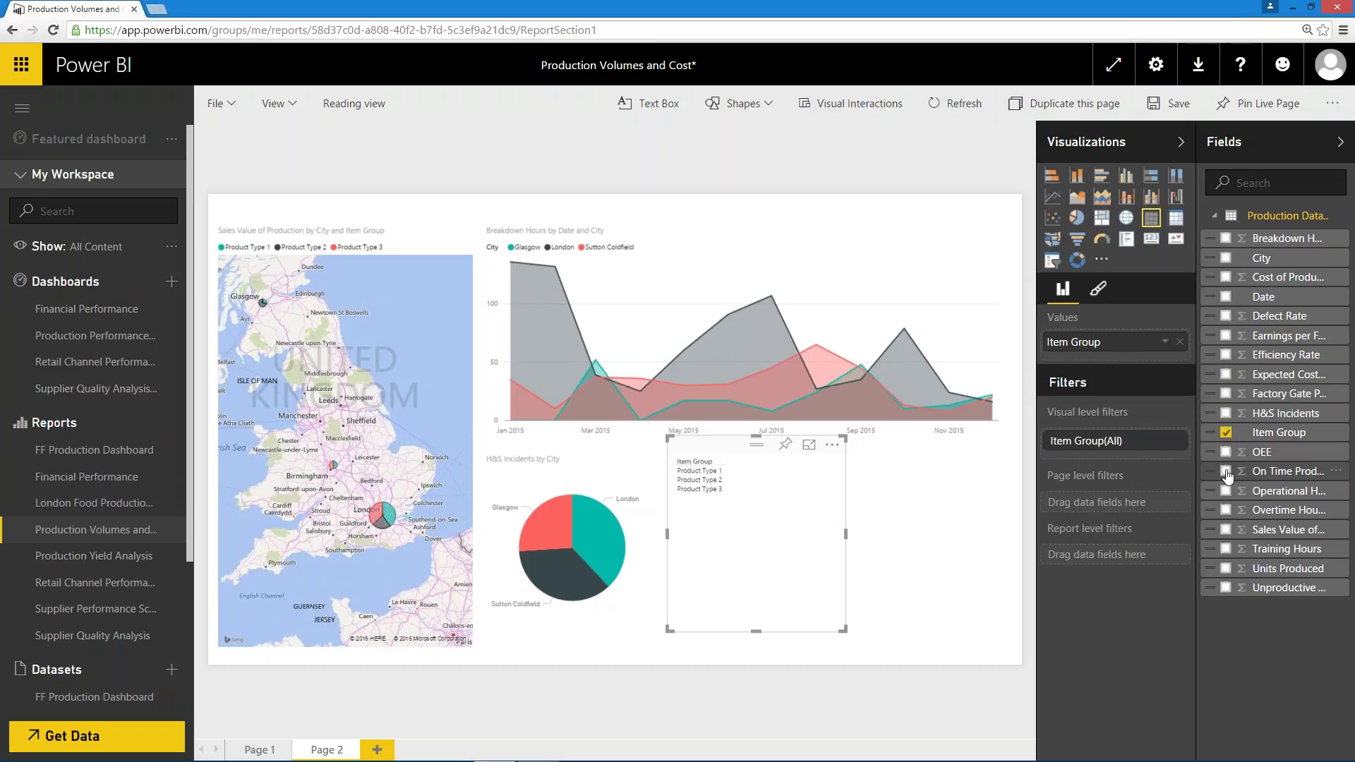
left_click(1226, 472)
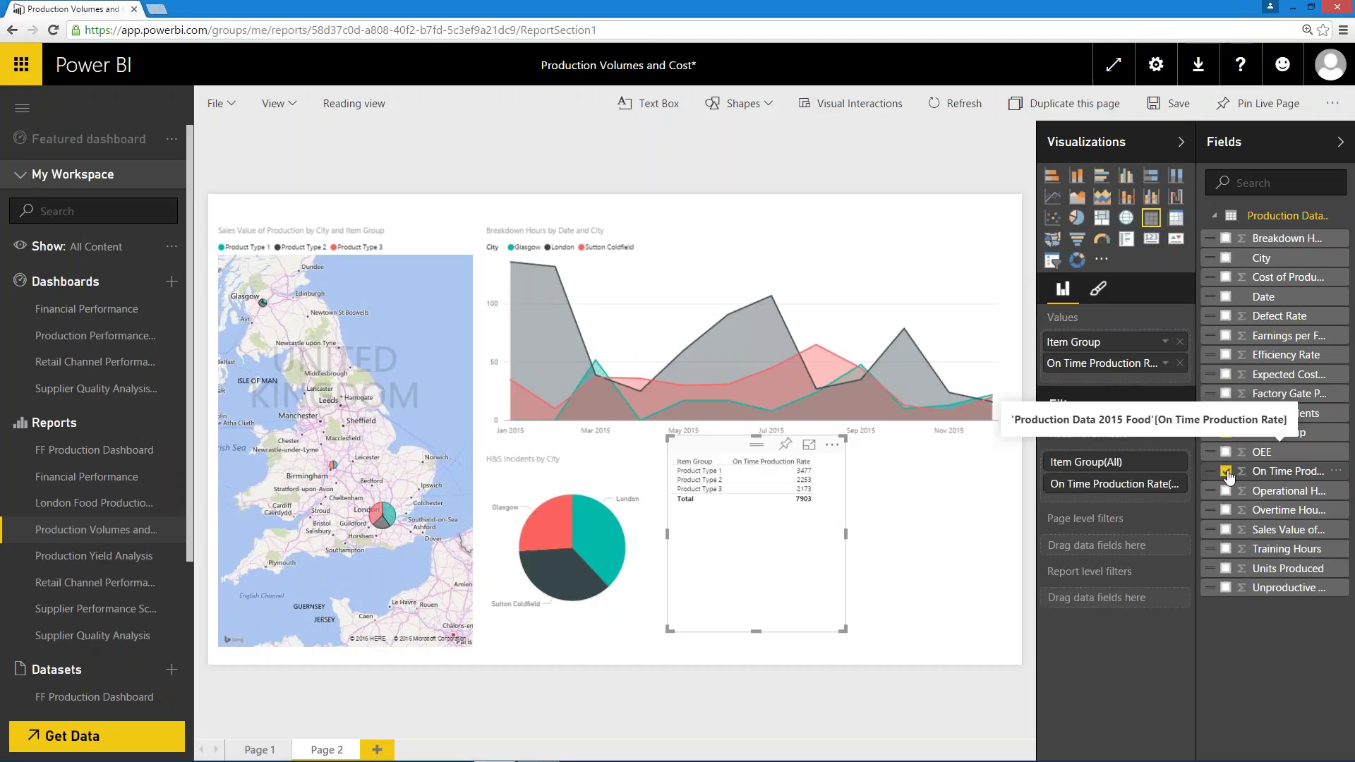
left_click(1226, 298)
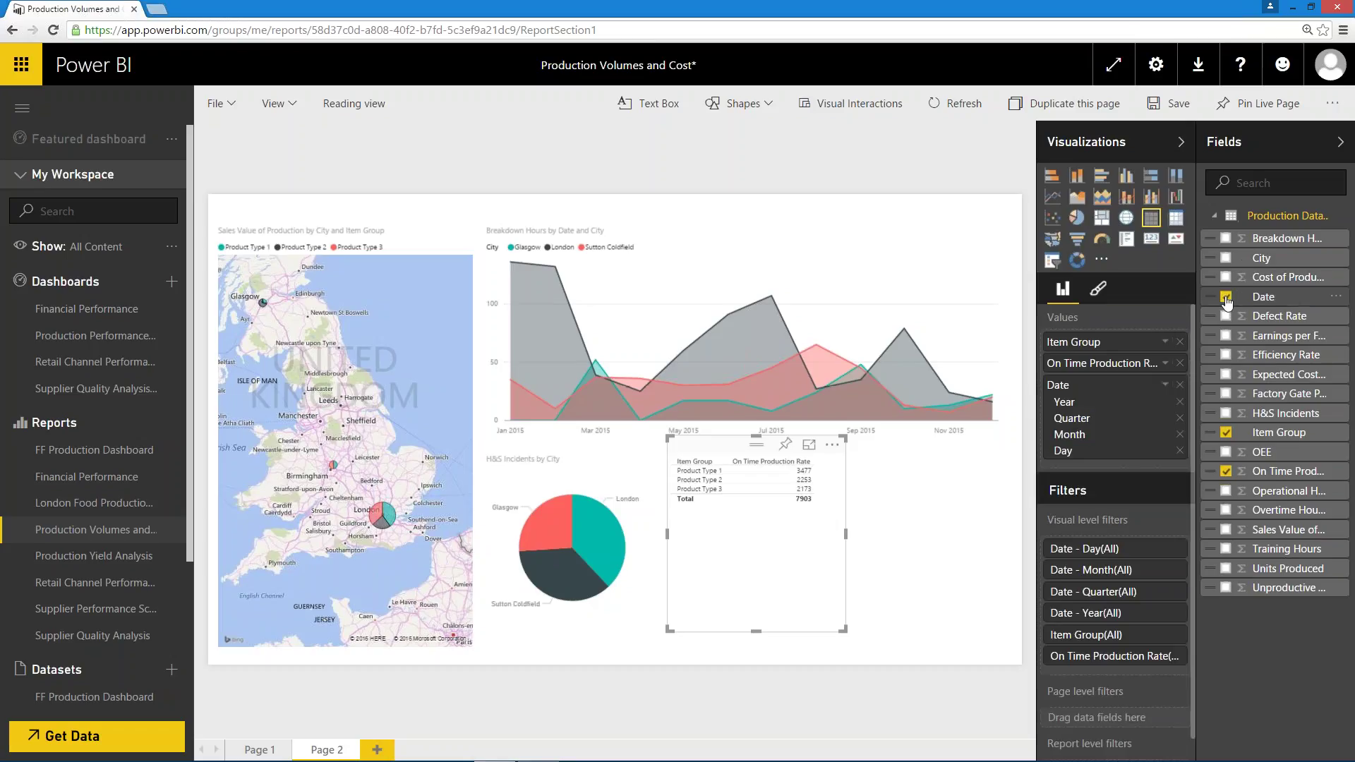
left_click(1165, 385)
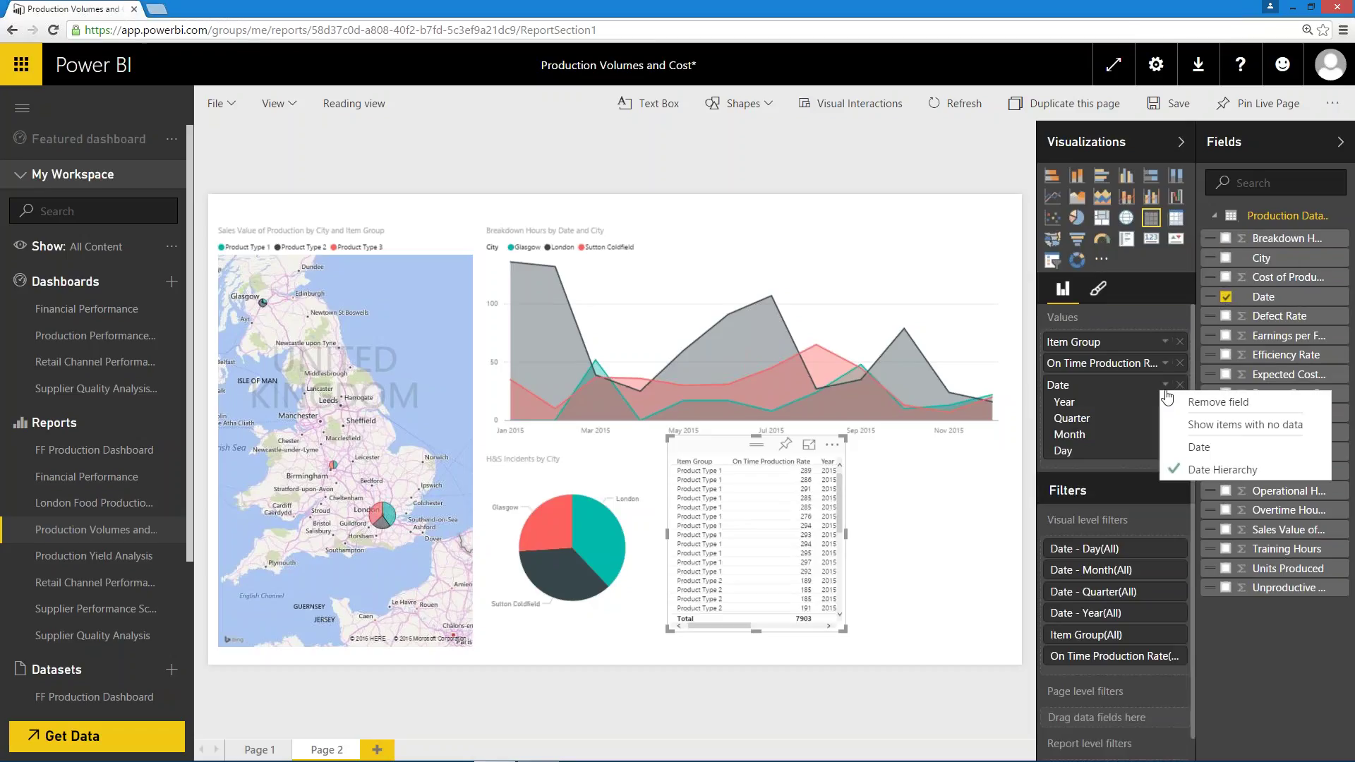
left_click(1194, 451)
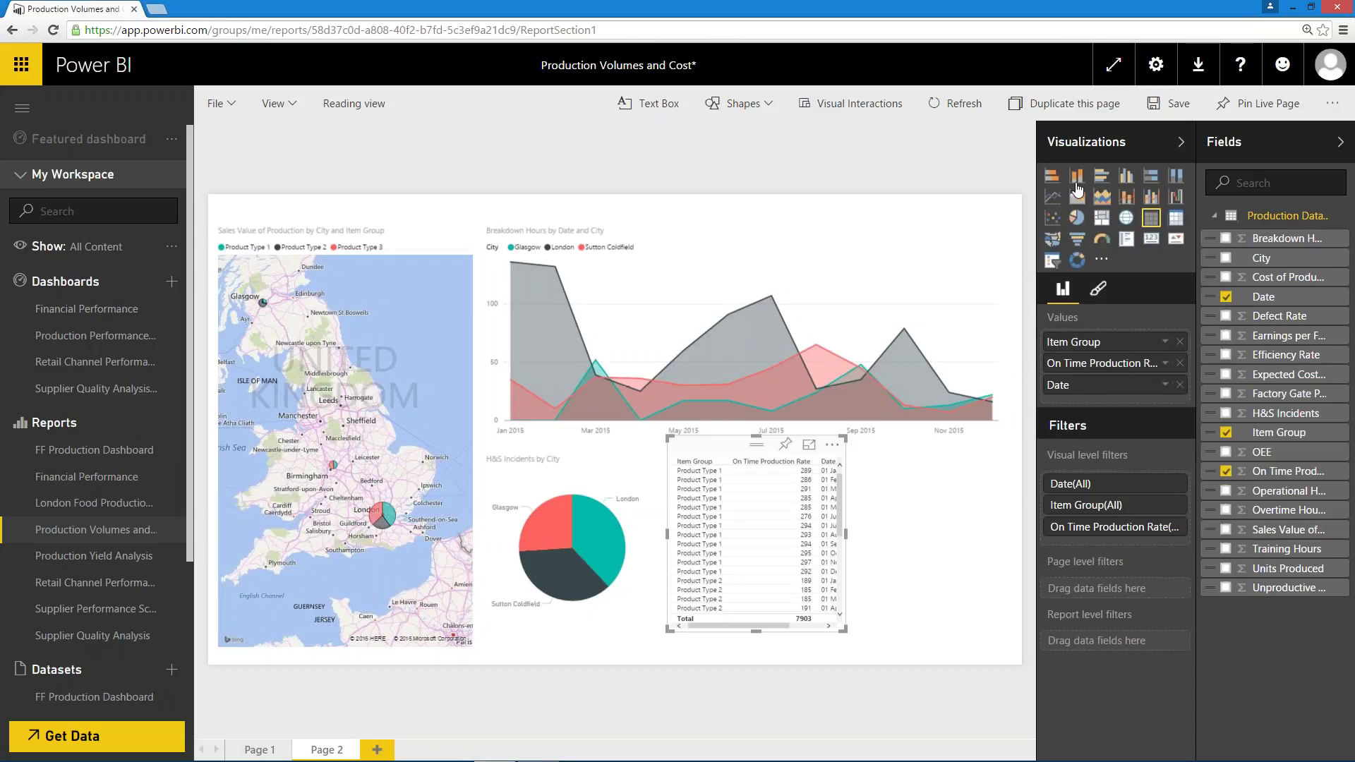
Make it a wider stacked area chart with Date on the axis and Item Group as legend.
left_click(1101, 196)
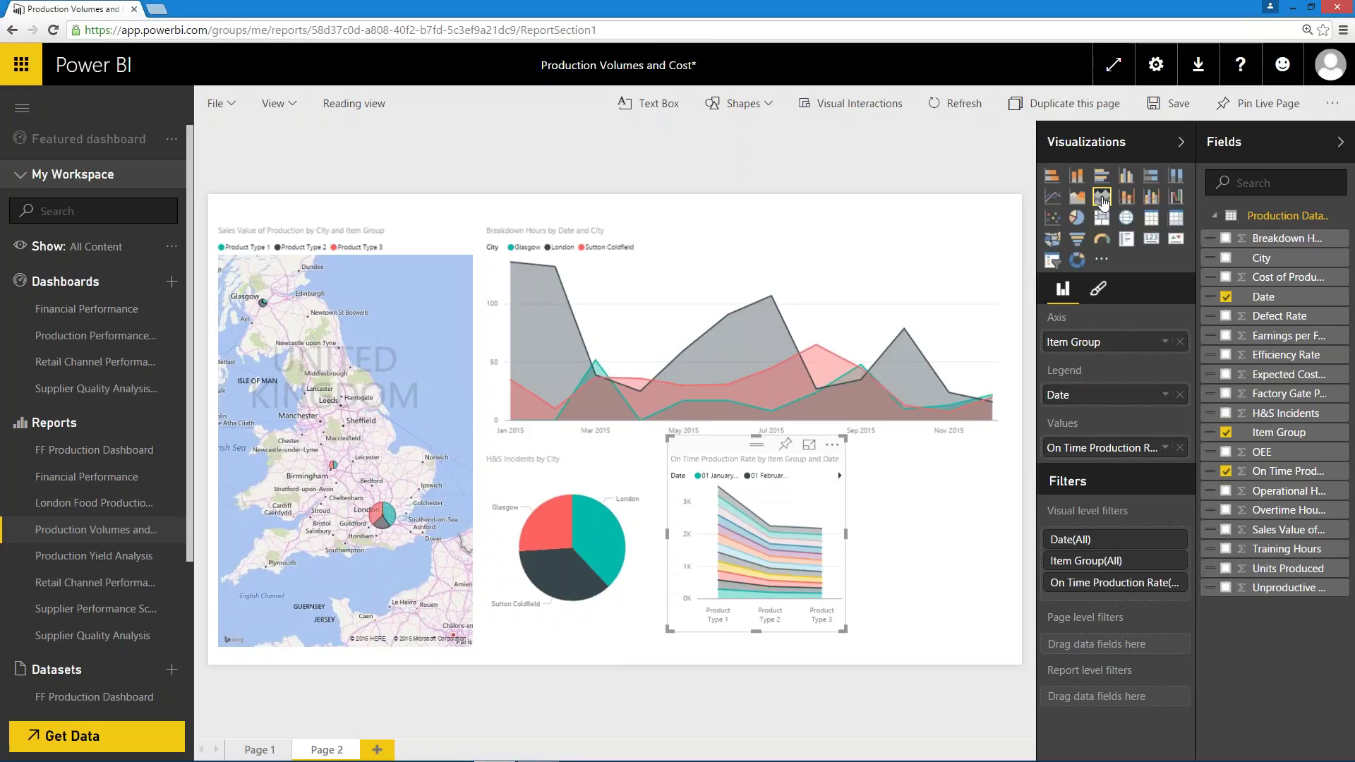
left_click_drag(845, 535, 984, 535)
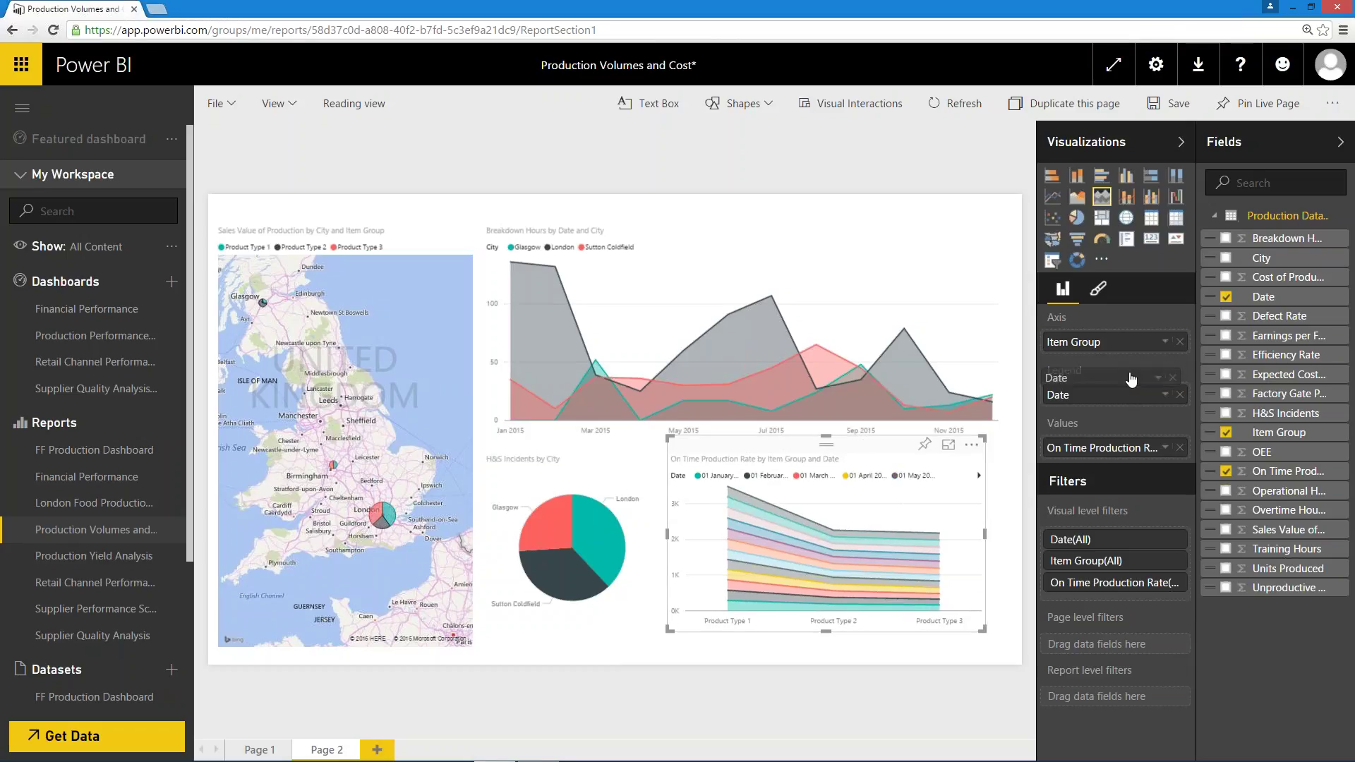
left_click(1177, 343)
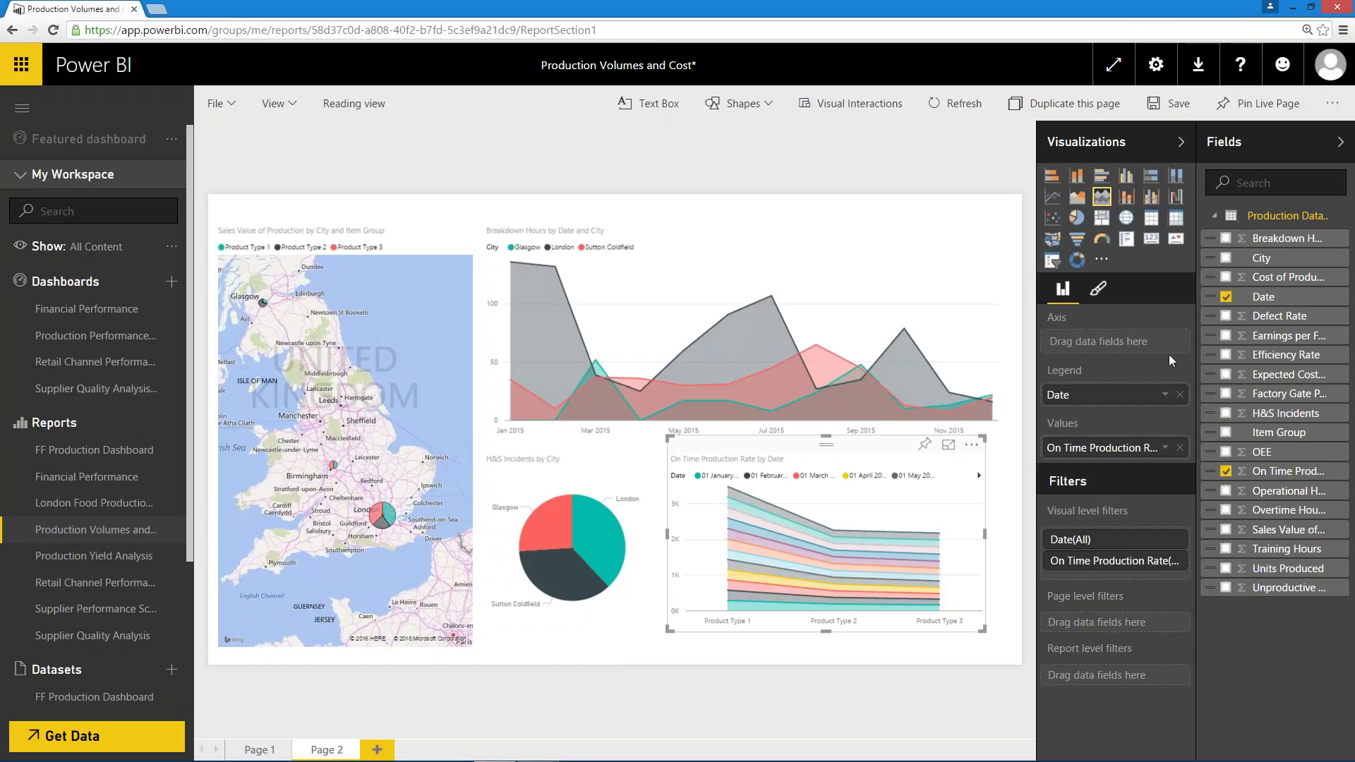
left_click_drag(1154, 402, 1153, 353)
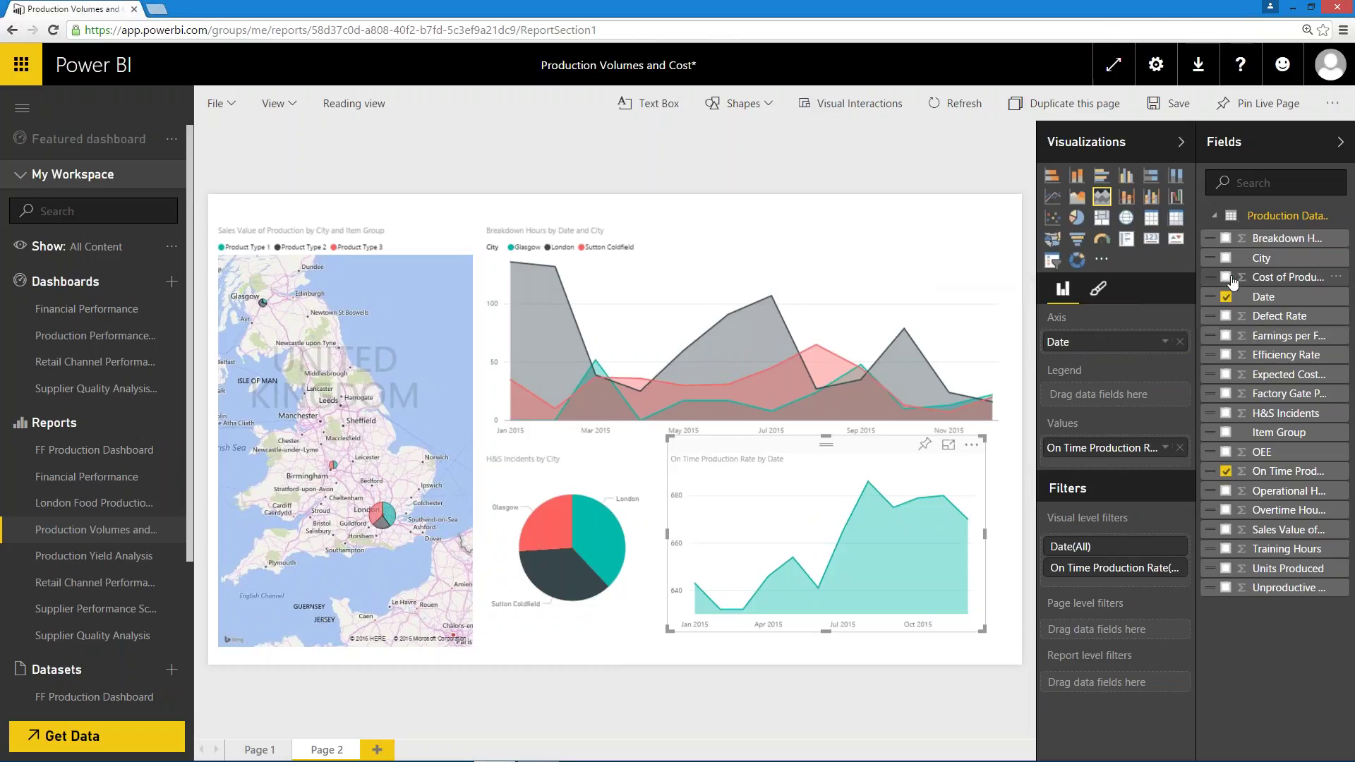
left_click(1226, 432)
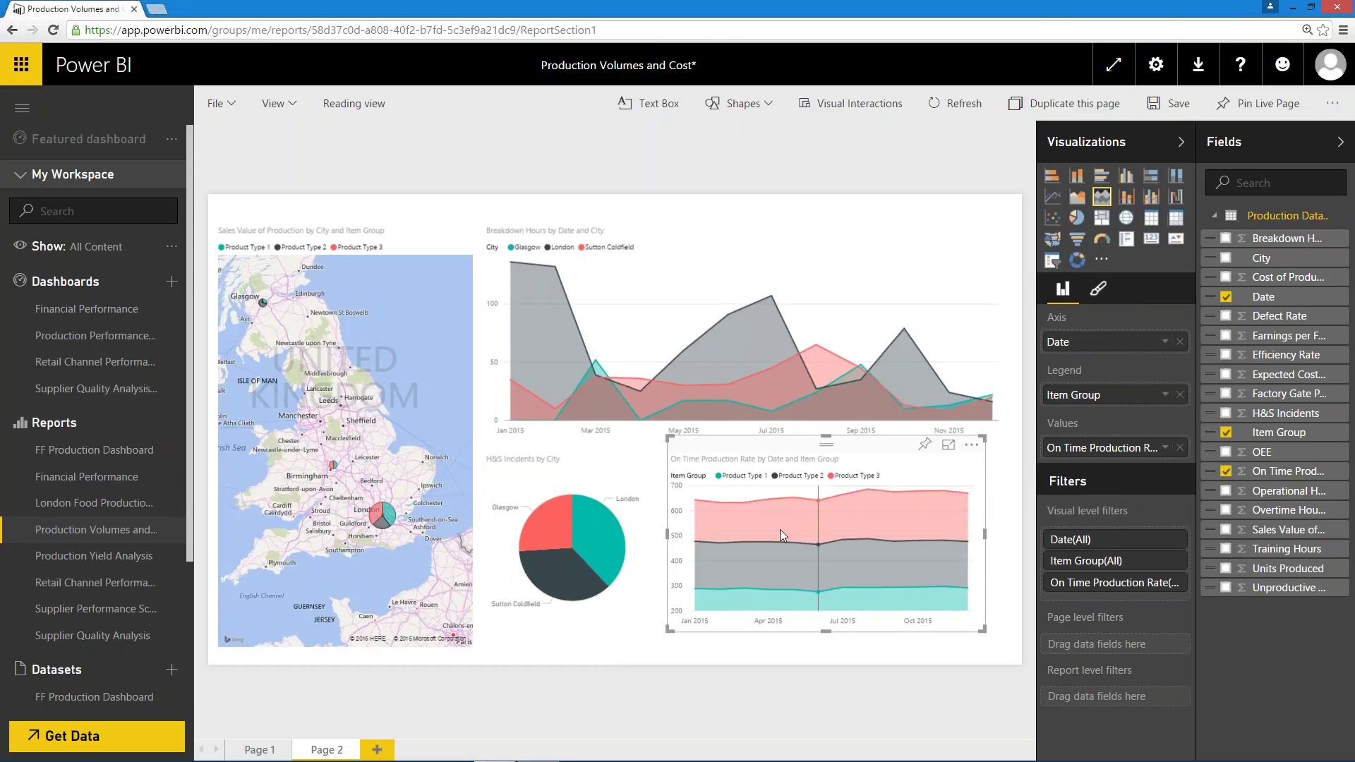
mouse_move(929, 560)
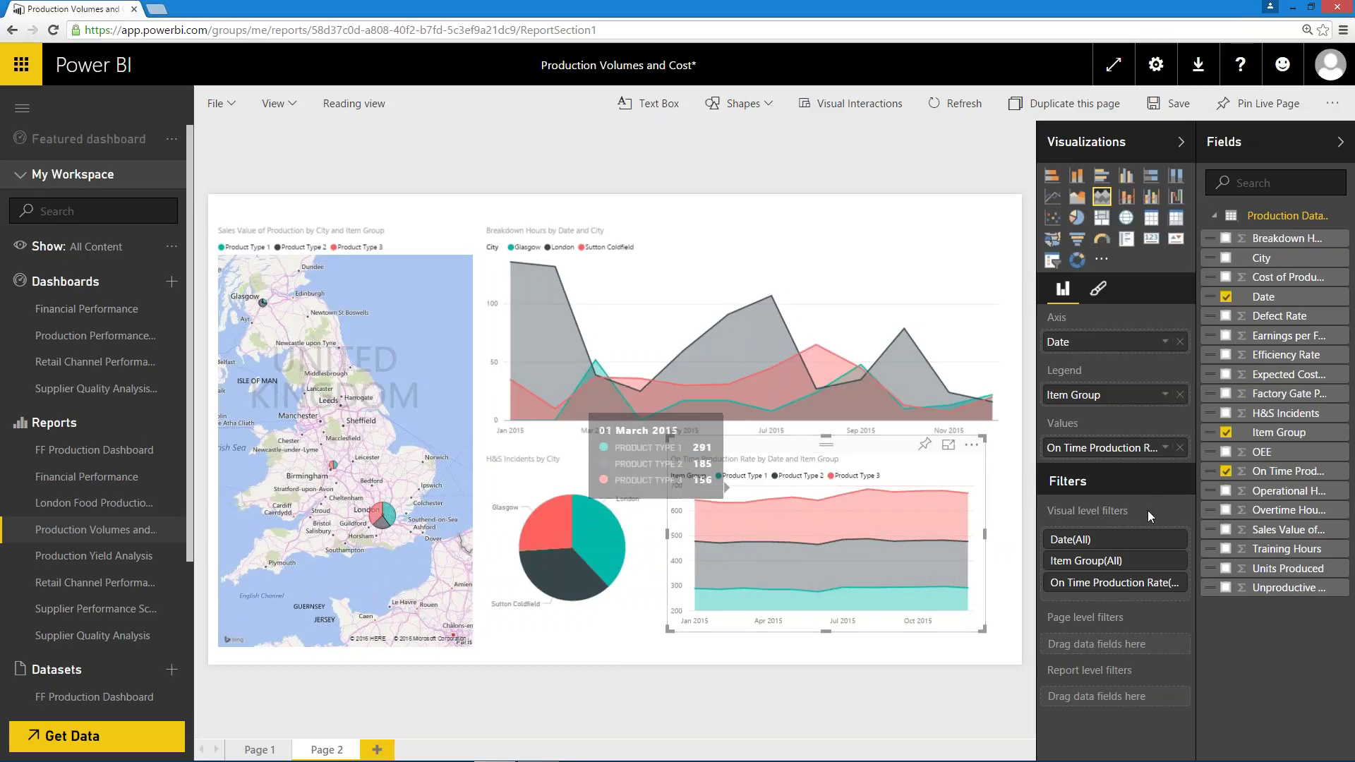
Show Average instead of Sum of On Time Production Rate and enlarge the chart.
left_click(1165, 450)
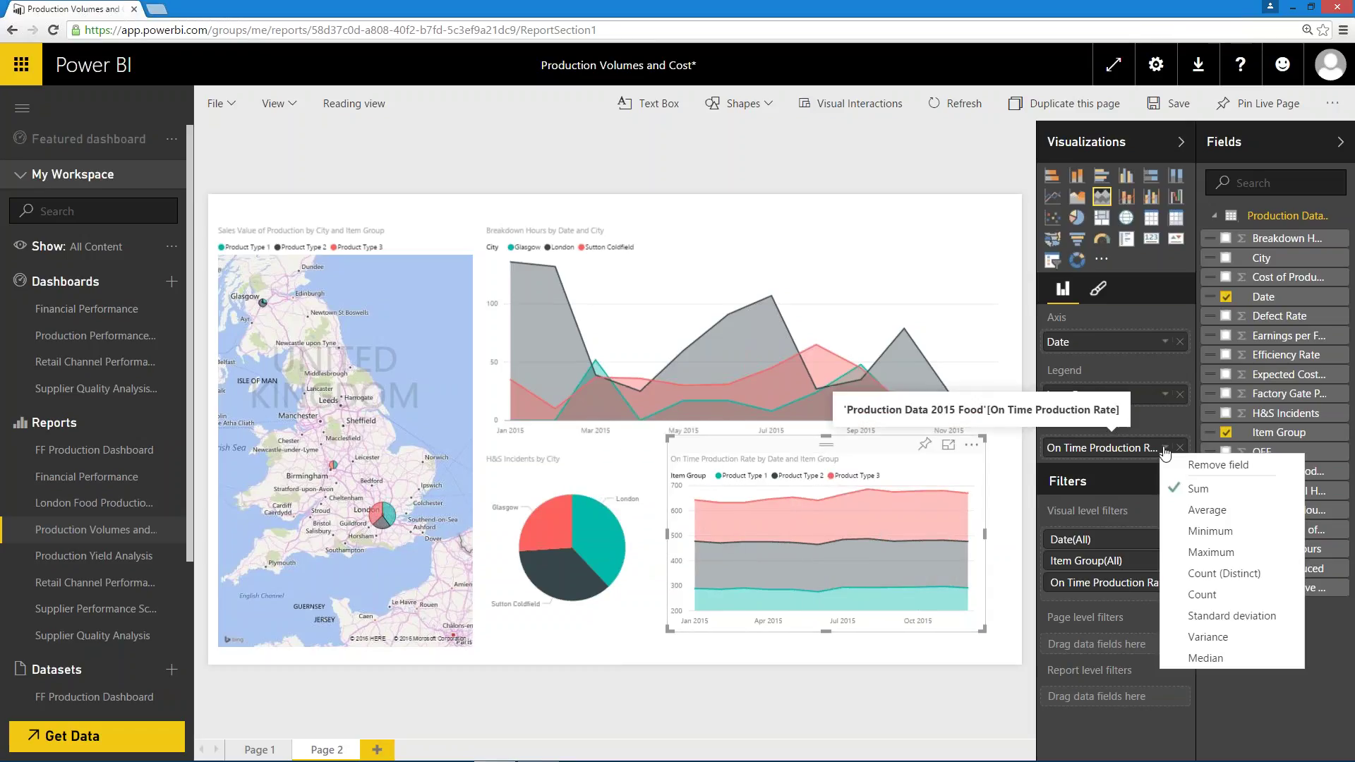
left_click(1172, 508)
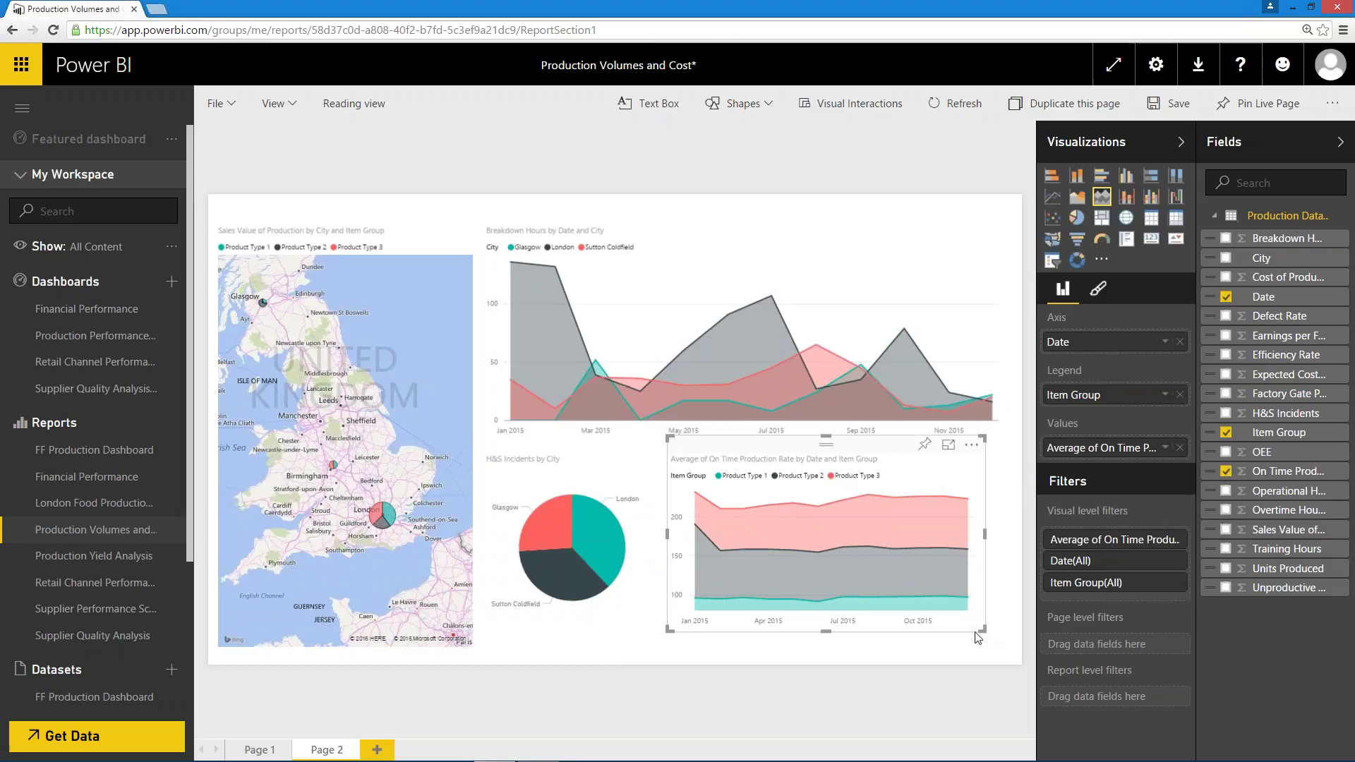
left_click_drag(984, 629, 1007, 656)
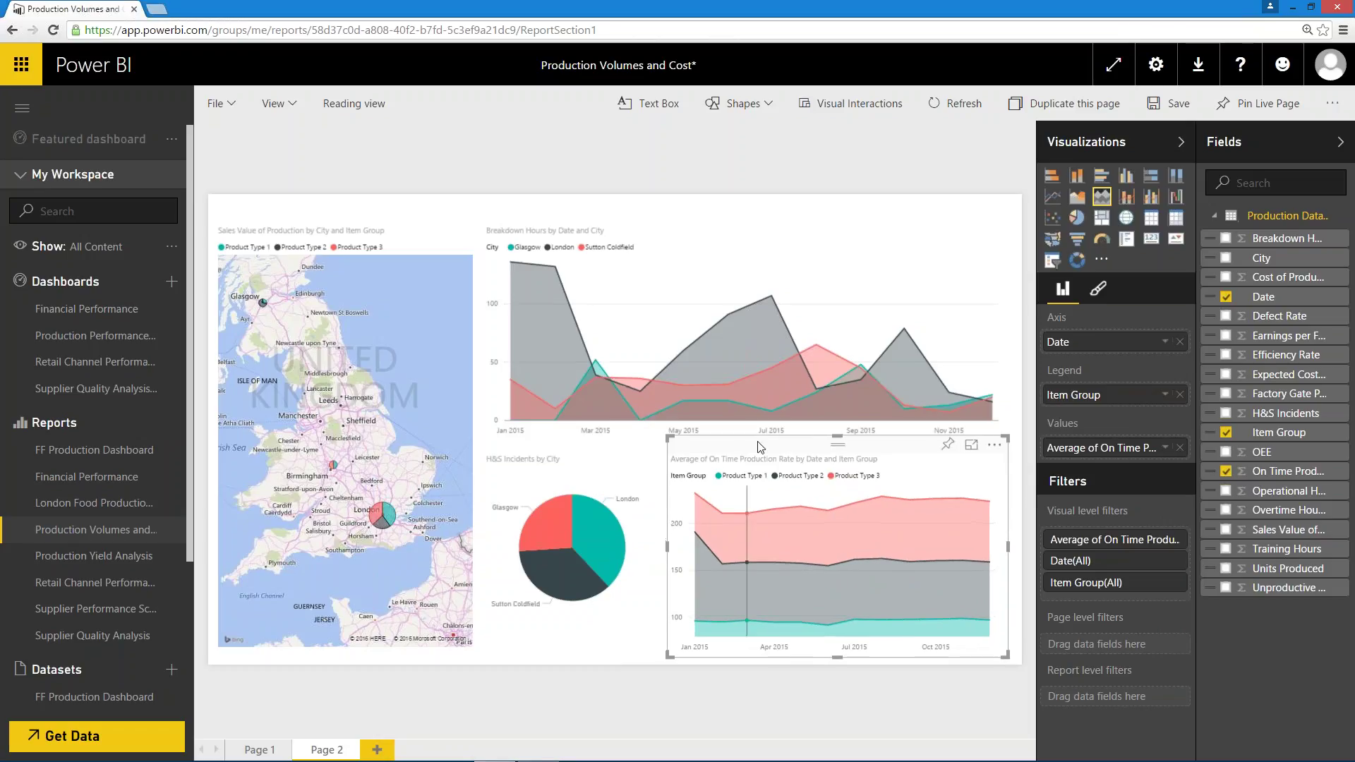
Cross-filter by the Glasgow, London and Sutton Coldfield pie slices, then by Product Type 3.
left_click(547, 519)
left_click(600, 531)
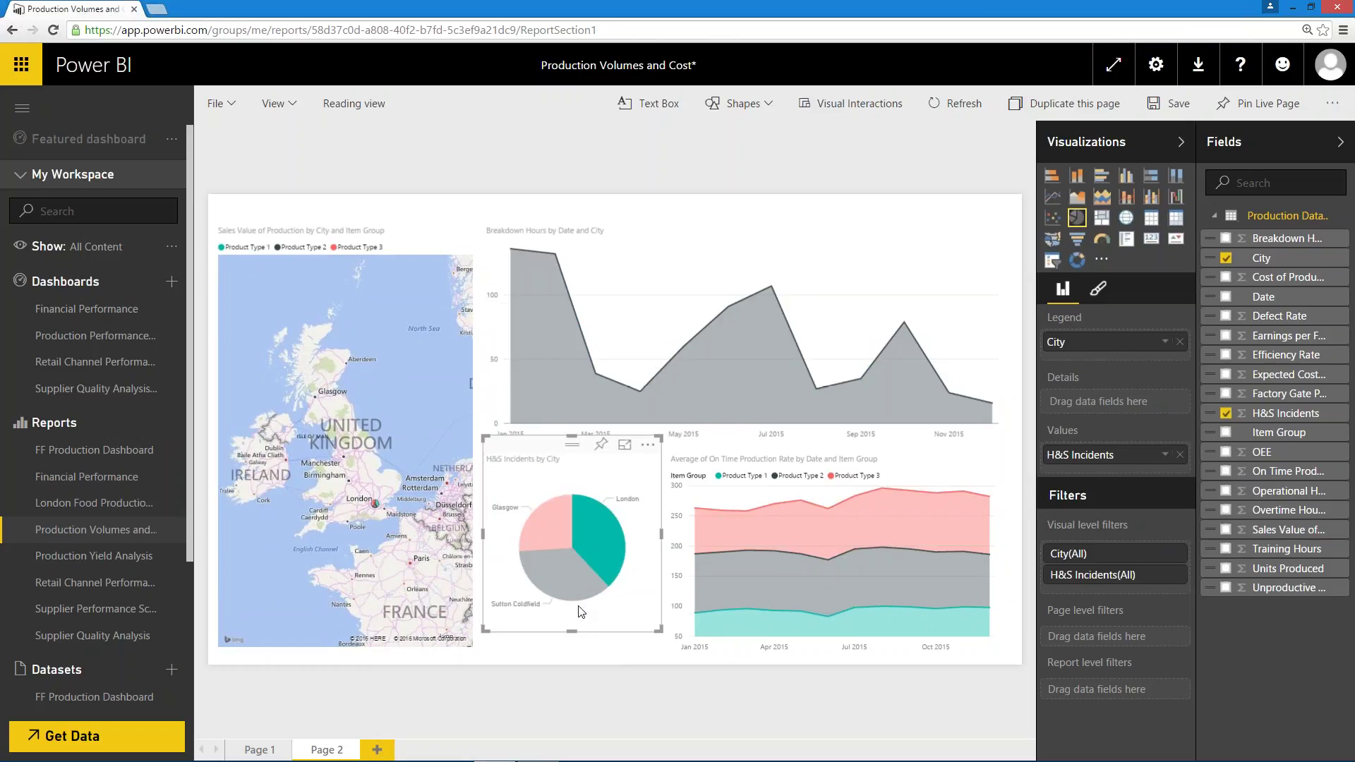
left_click(556, 583)
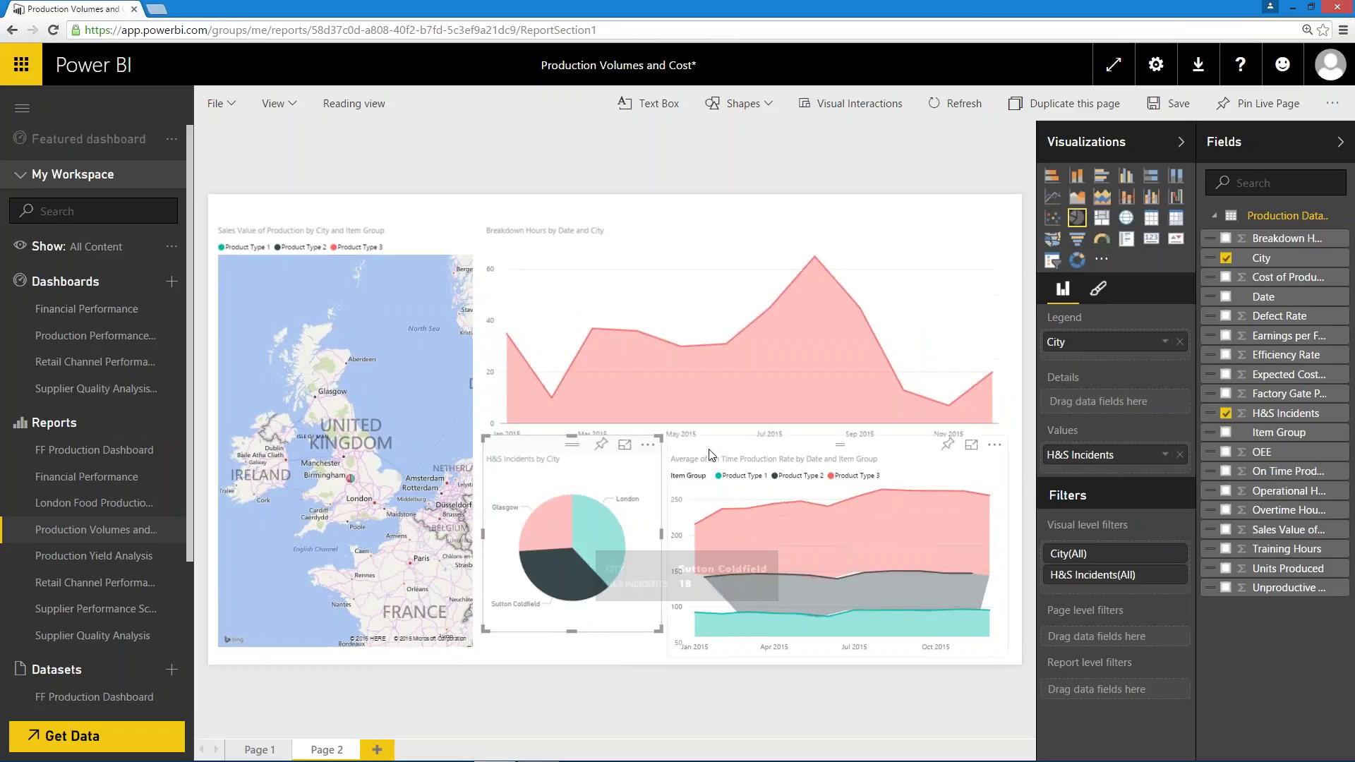
left_click(787, 549)
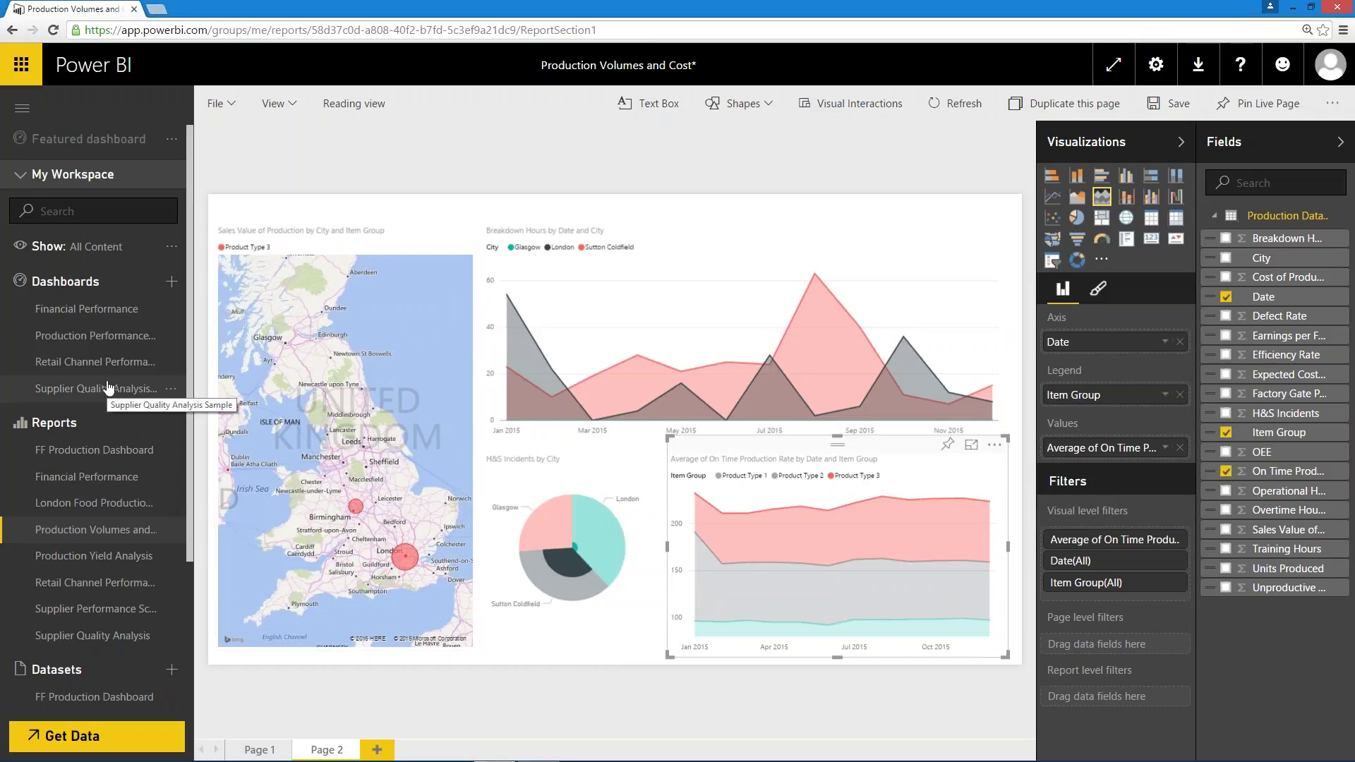
Open the Production Performance Food dashboard without saving the report, and view it full screen.
left_click(90, 338)
left_click(857, 454)
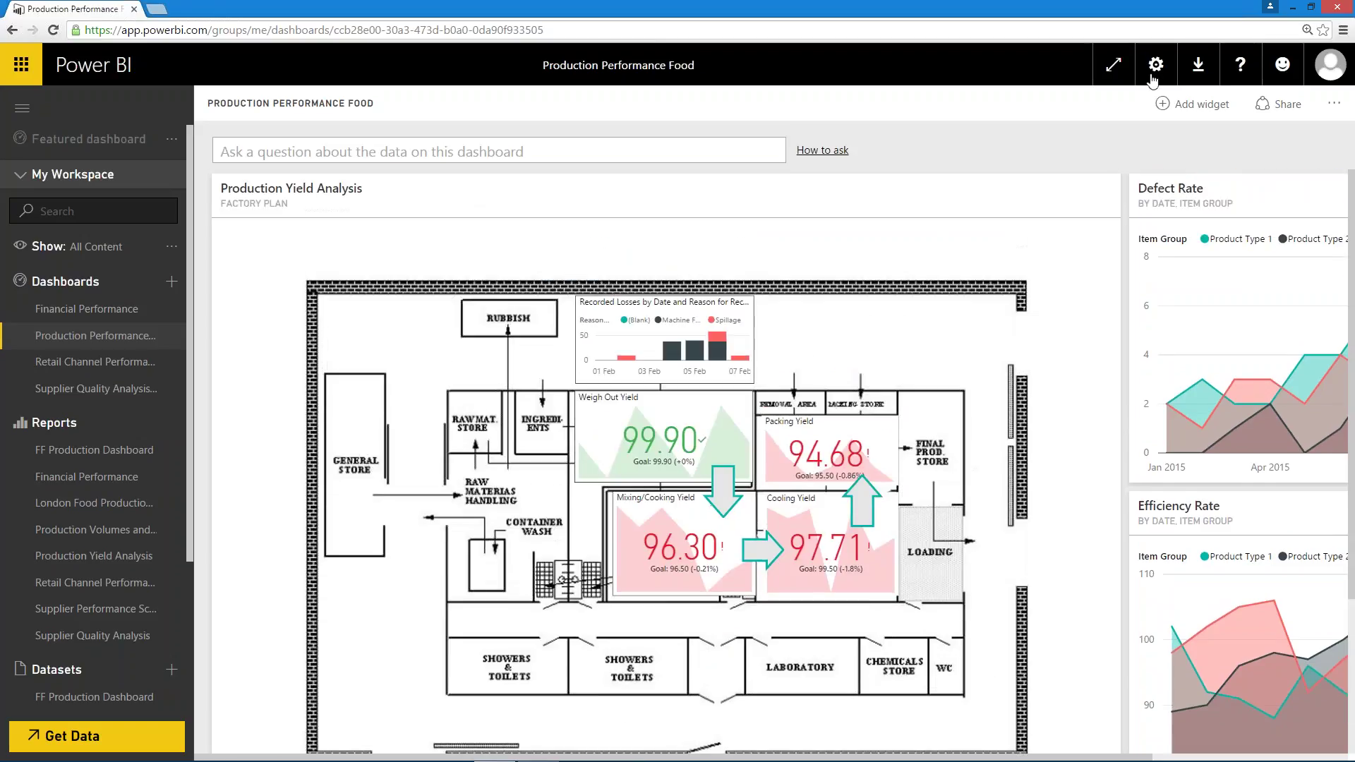
left_click(1113, 64)
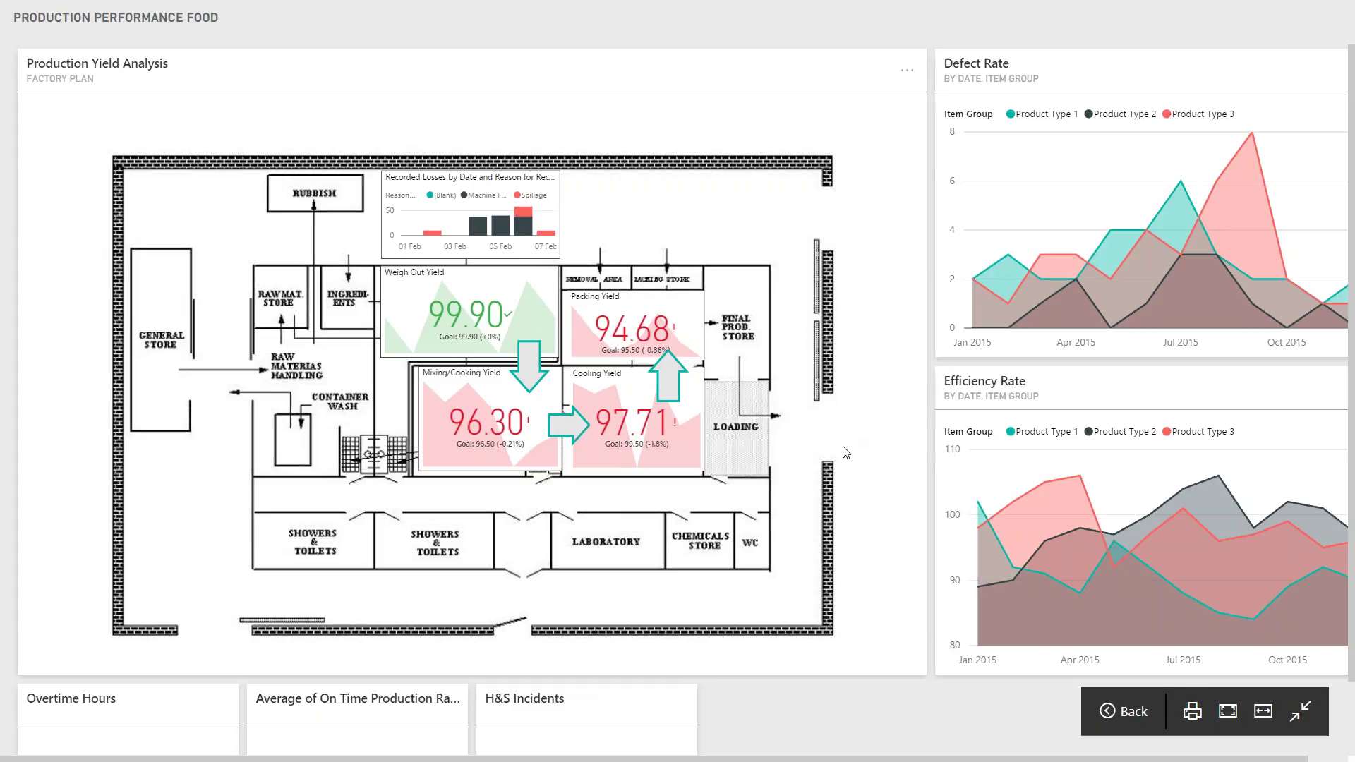
Browse the London On Time and Efficiency pages from the dashboard, ending on London: Defects.
scroll(839, 457, "down", 1)
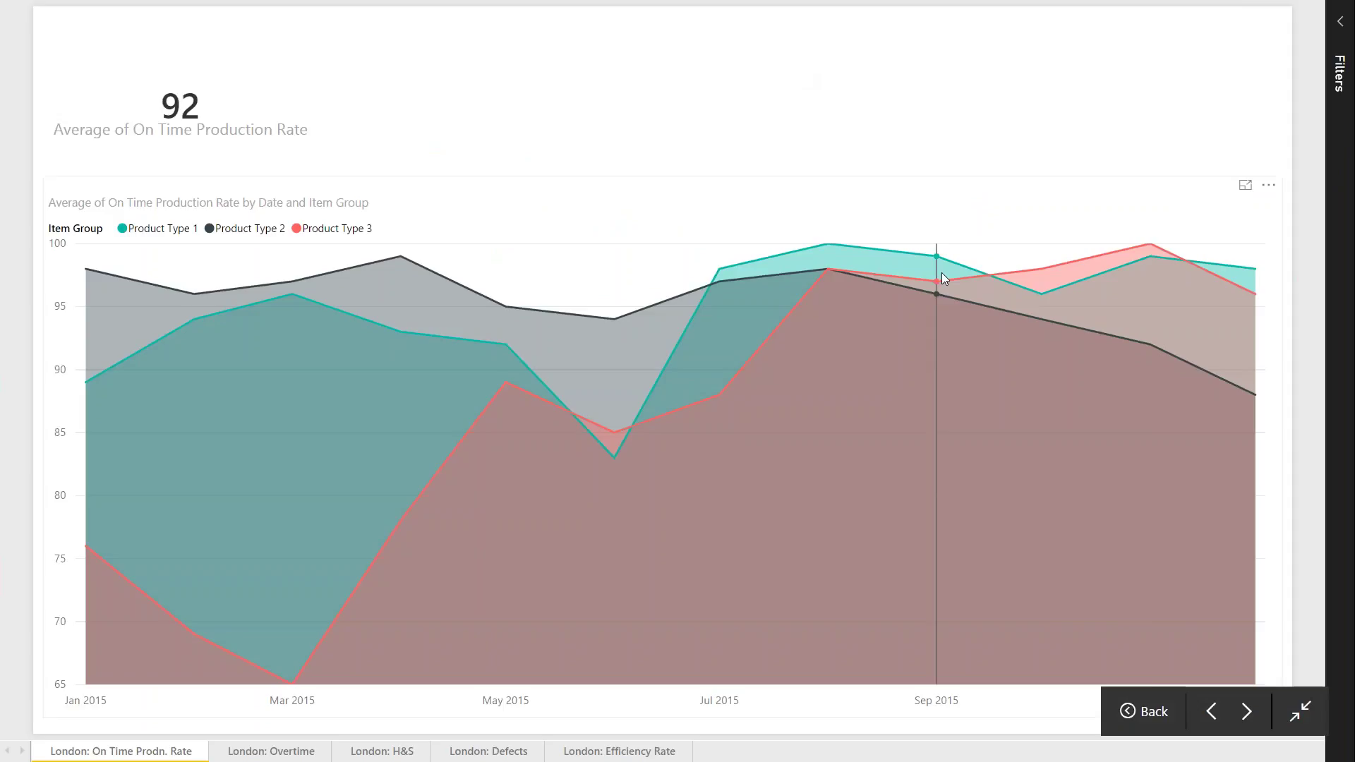
left_click(1155, 712)
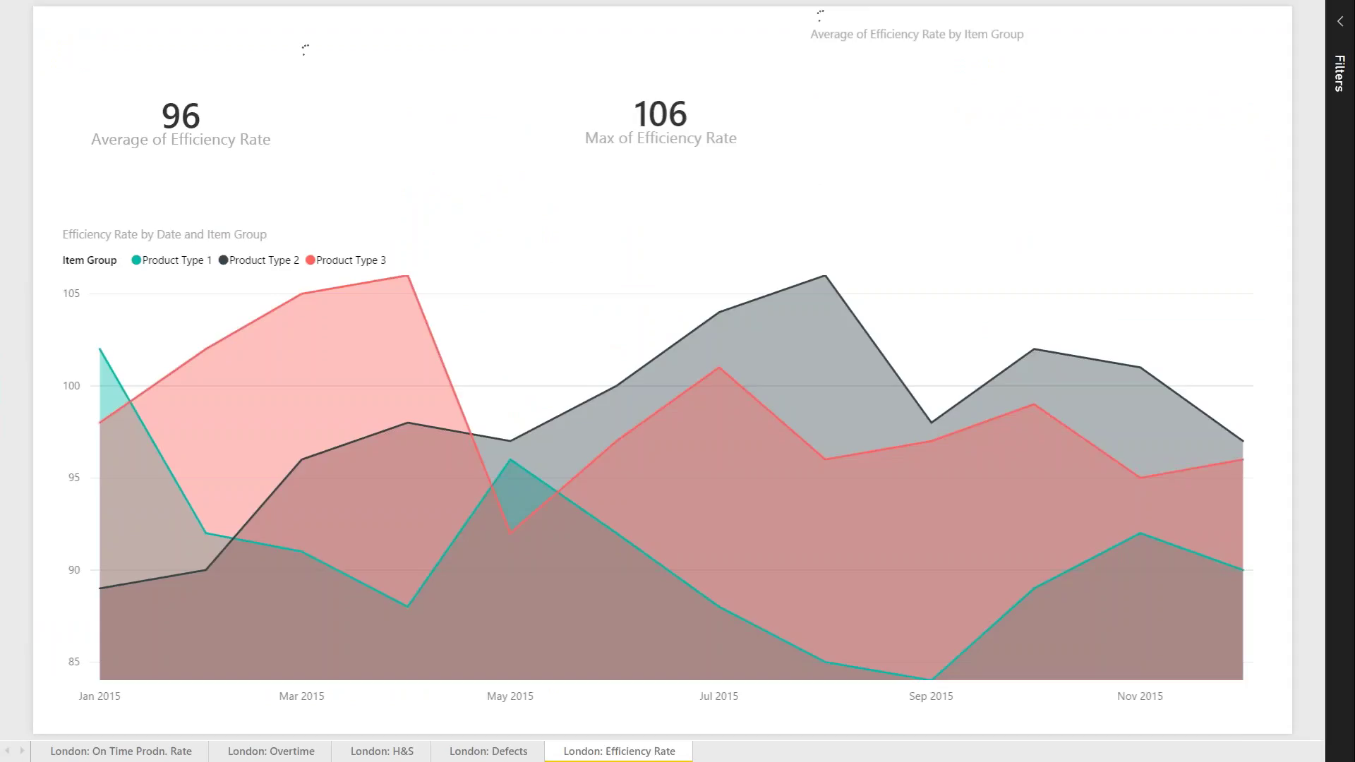
left_click(1158, 713)
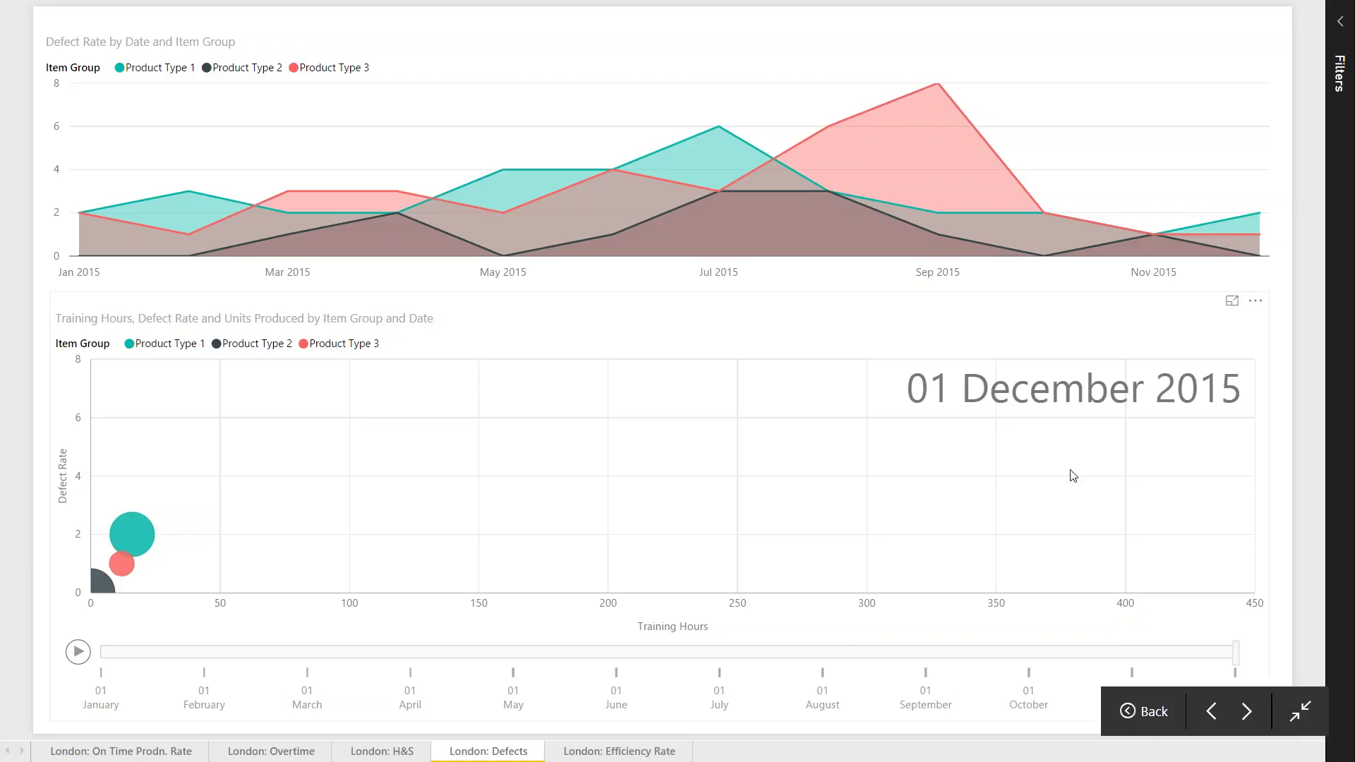
Filter the Defects page to Product Type 1, replay its bubble timeline, then return to the dashboard.
left_click(133, 535)
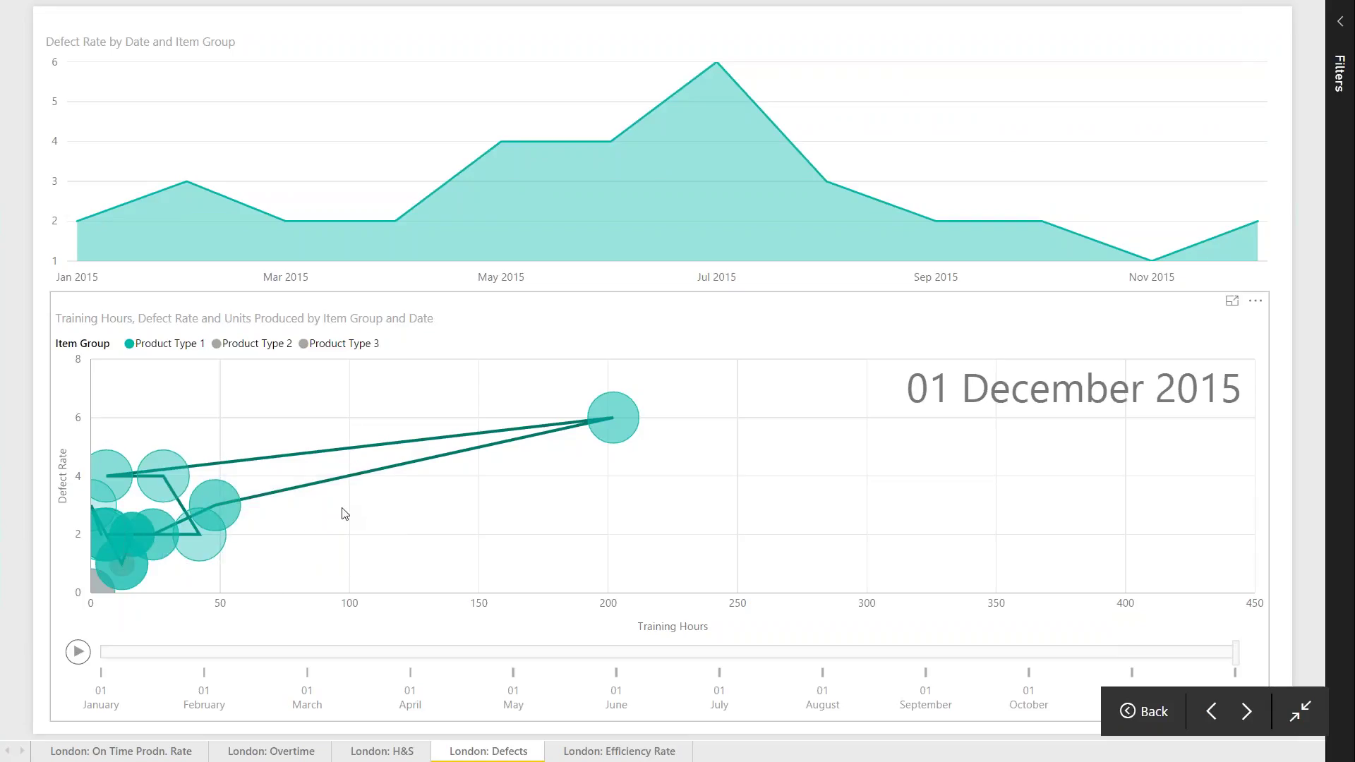
left_click(80, 654)
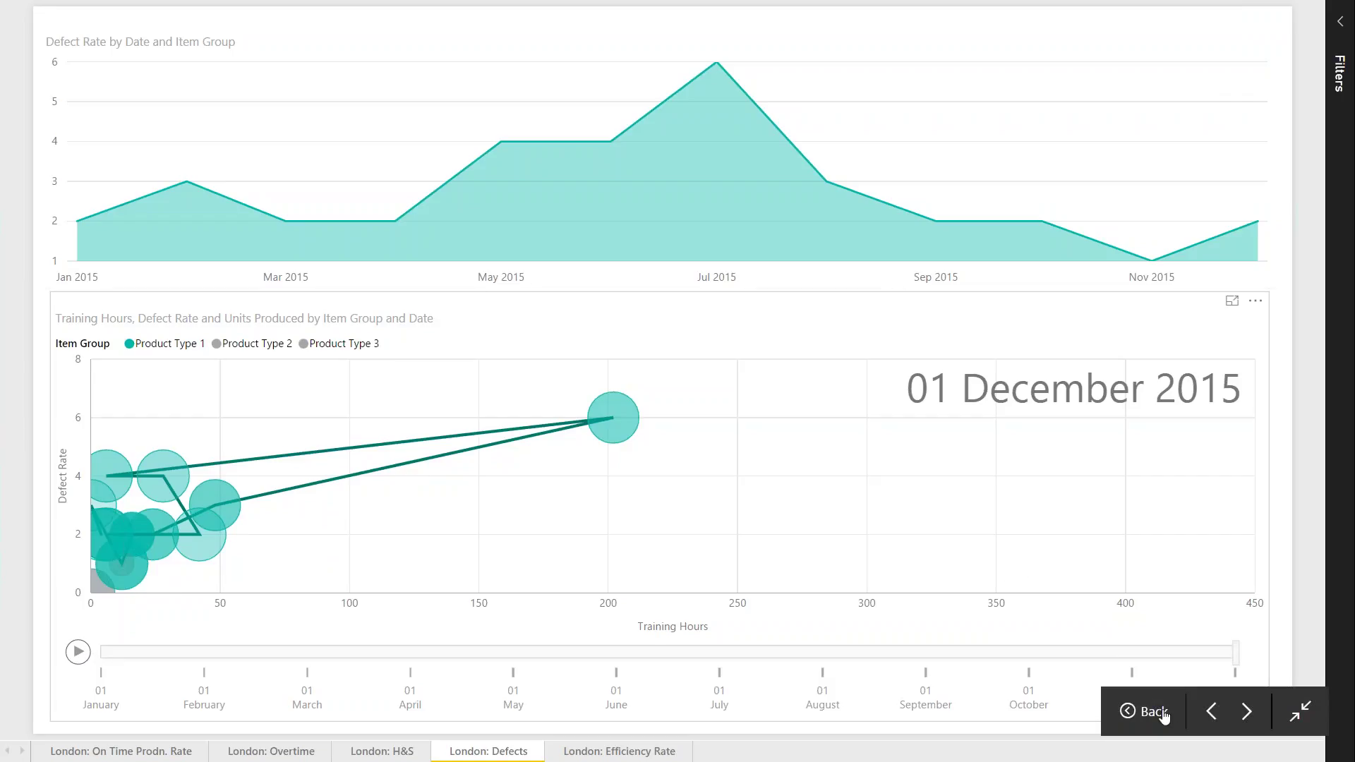
left_click(1148, 712)
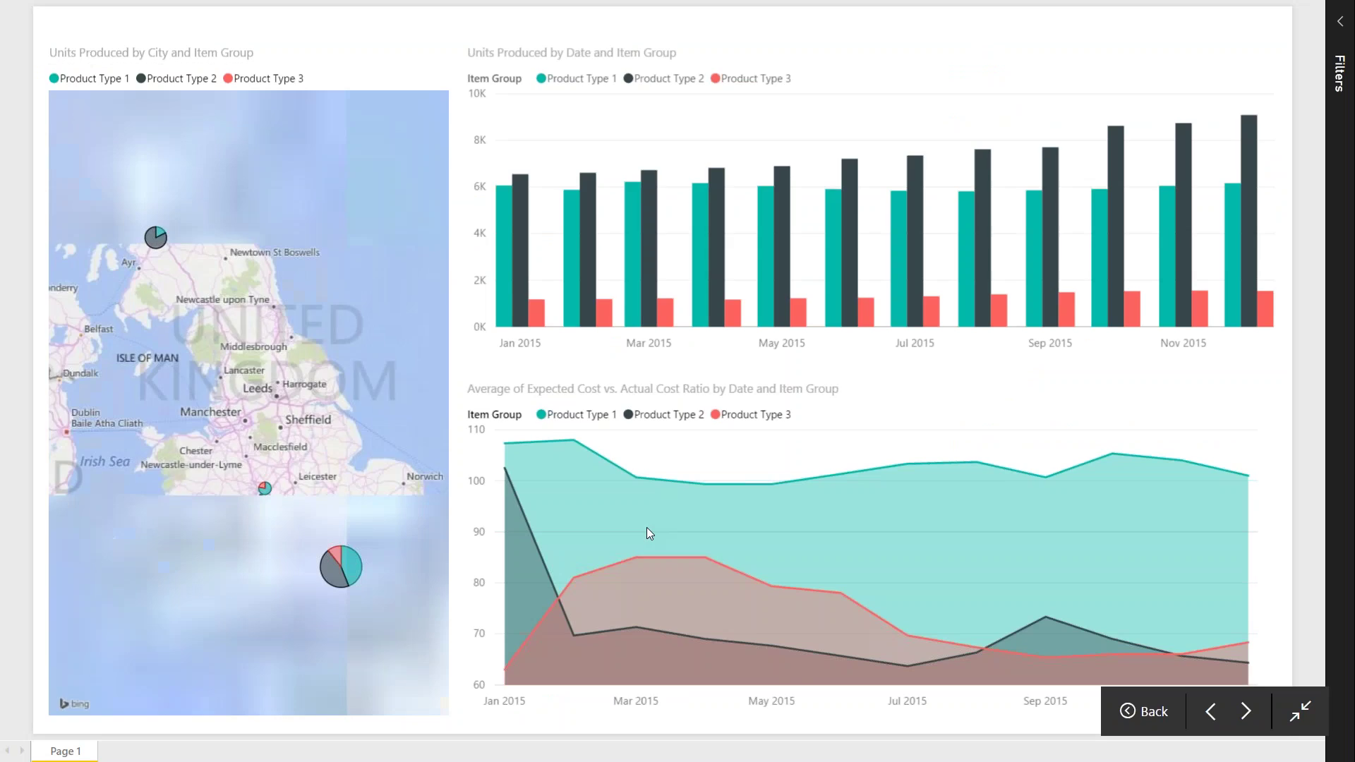
Exit full screen and reopen the Production Performance Food dashboard with the Q&A box ready.
key("Escape")
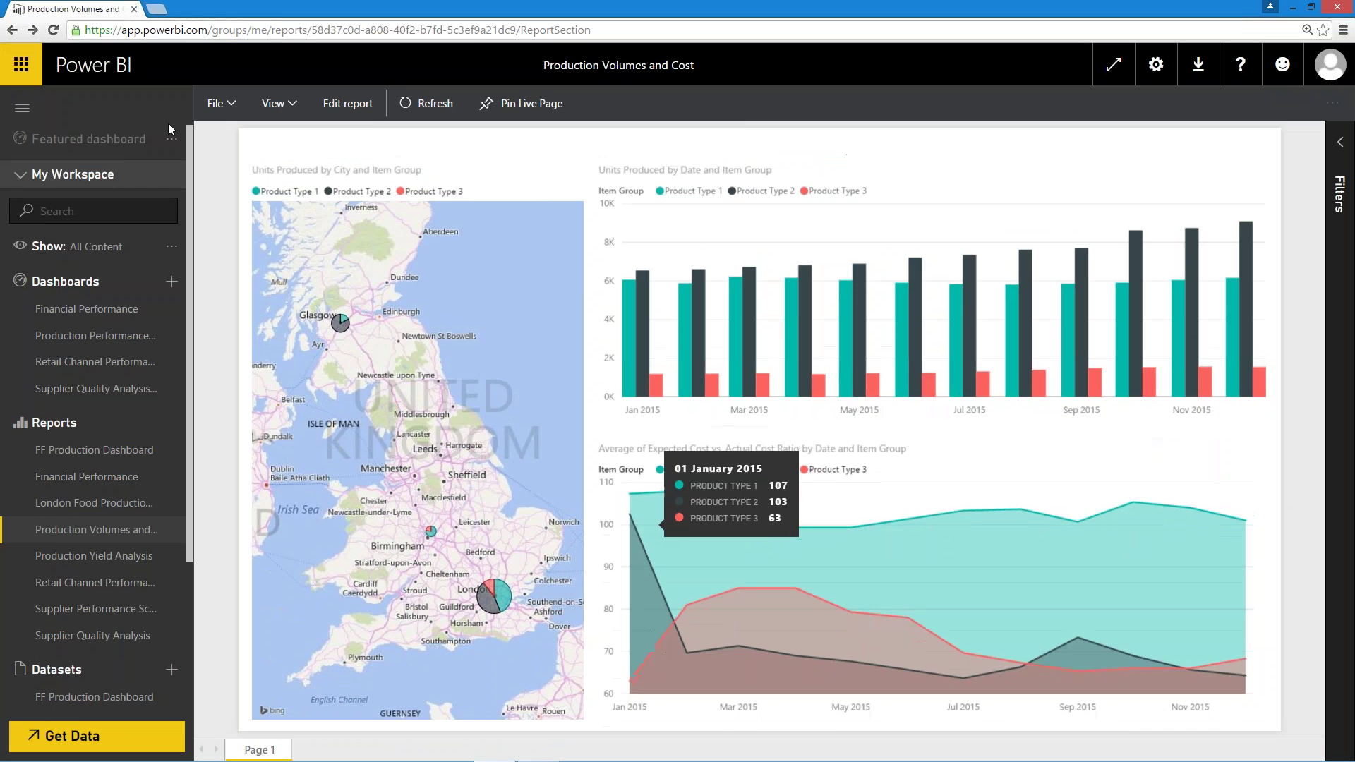
left_click(115, 343)
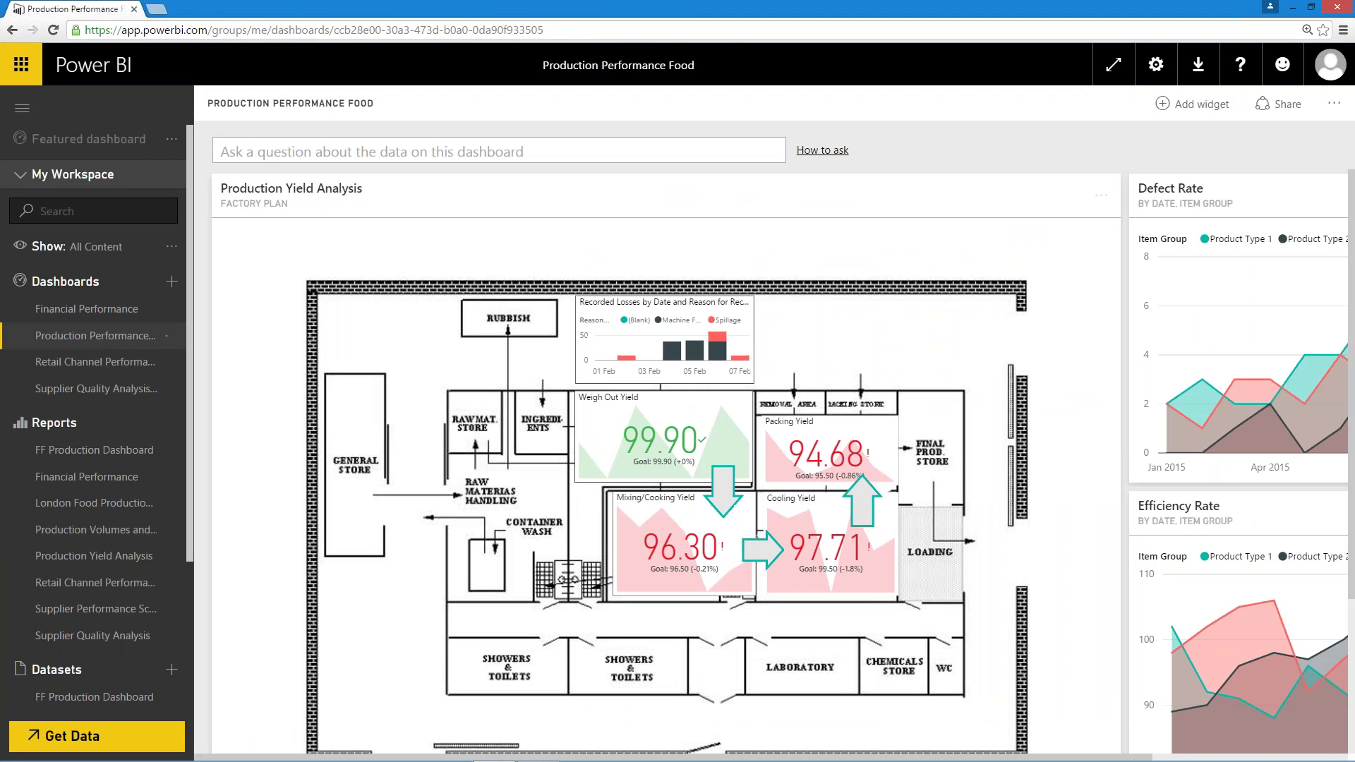
left_click(433, 149)
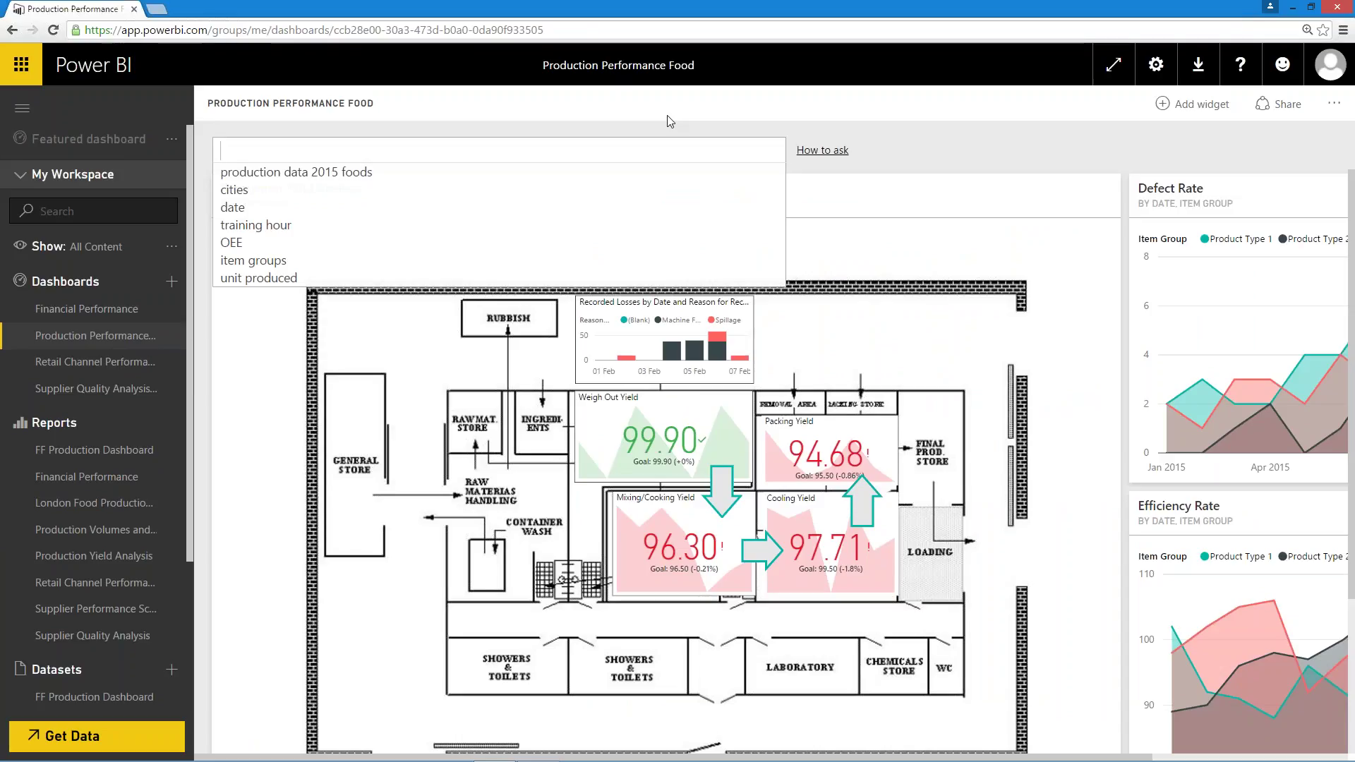
Ask Q&A 'what is the average yield in packing over time'.
type("what ")
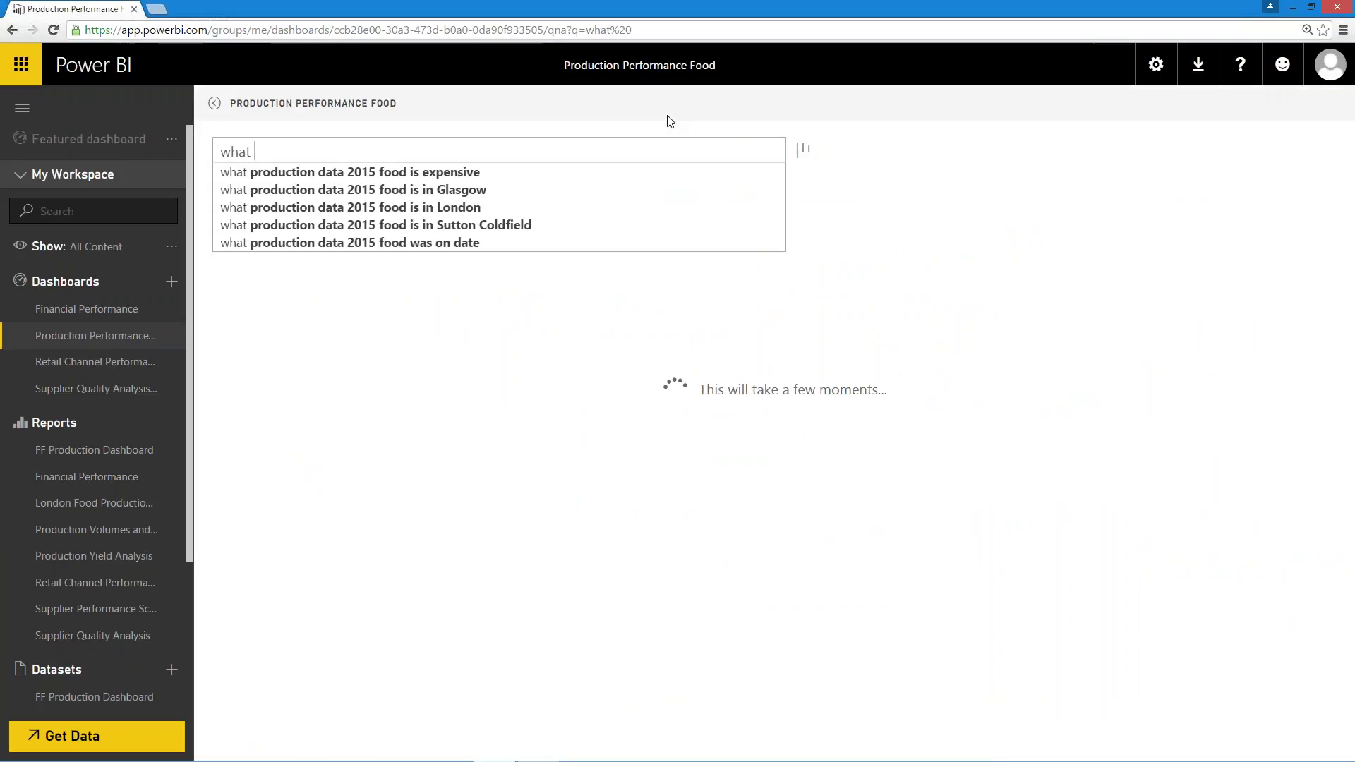
type("is the")
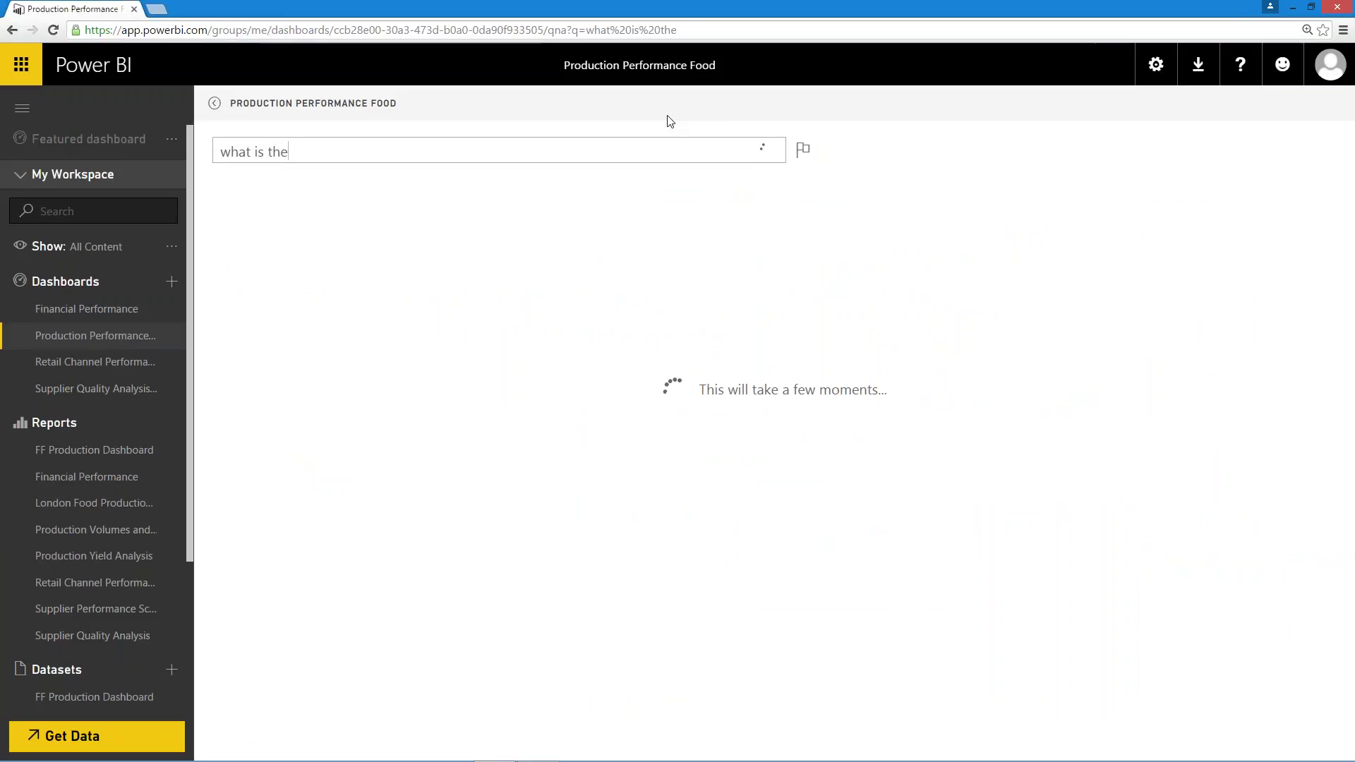
type(" average y")
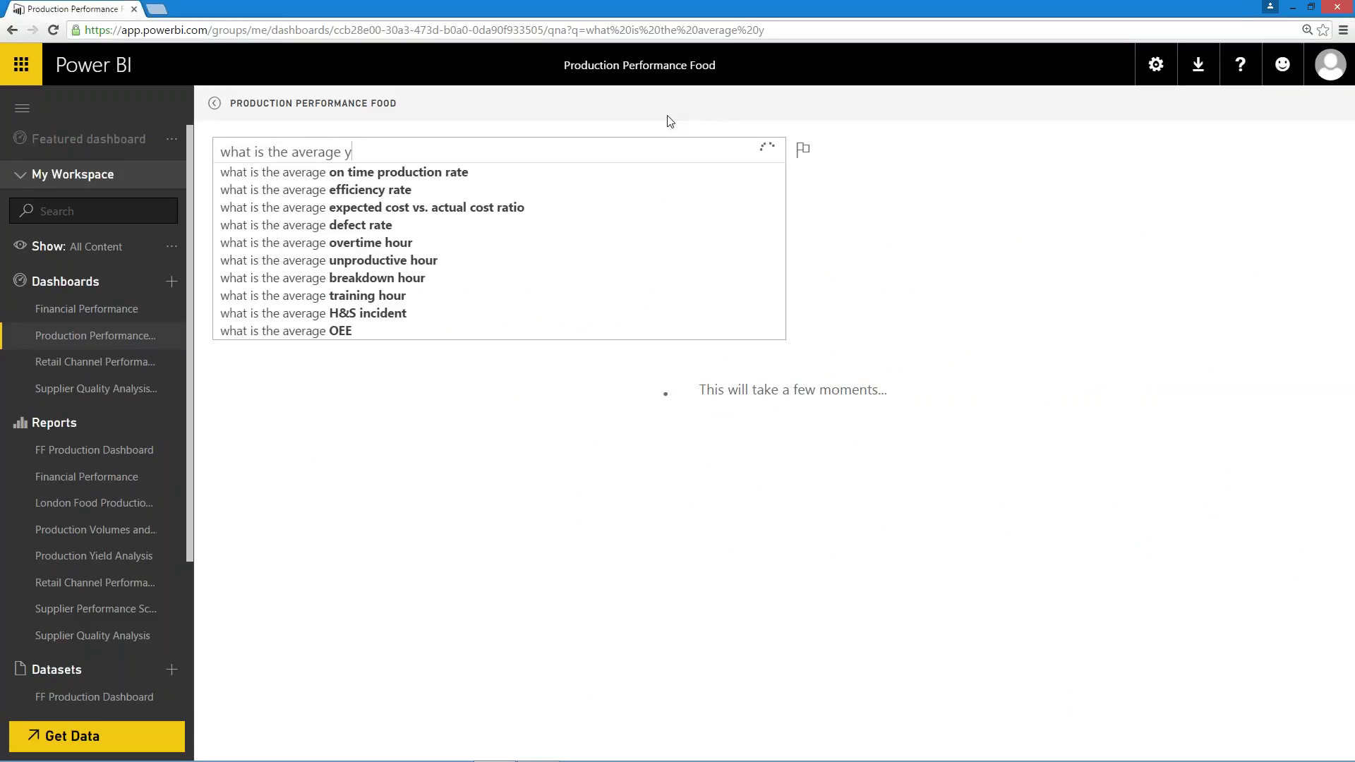
type("ield")
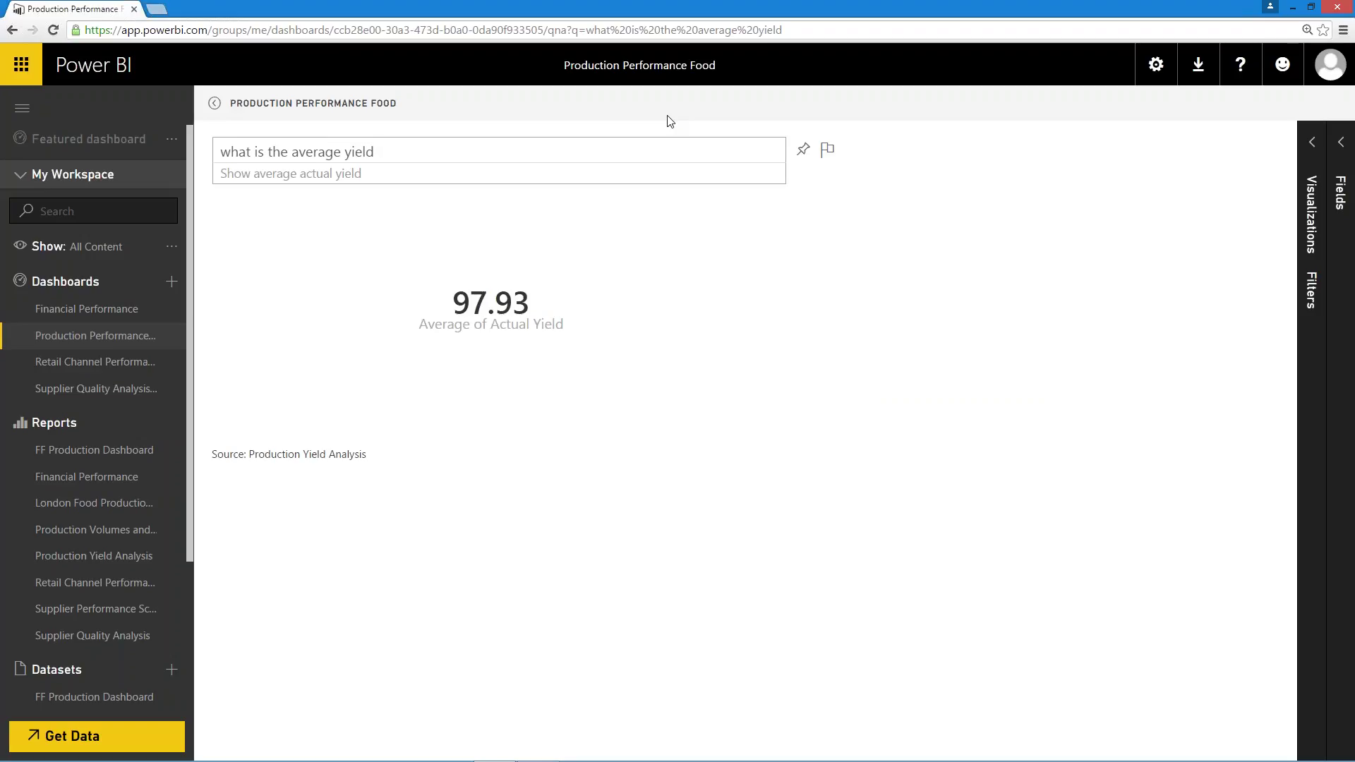
type("b")
key("BackSpace")
type("in packing")
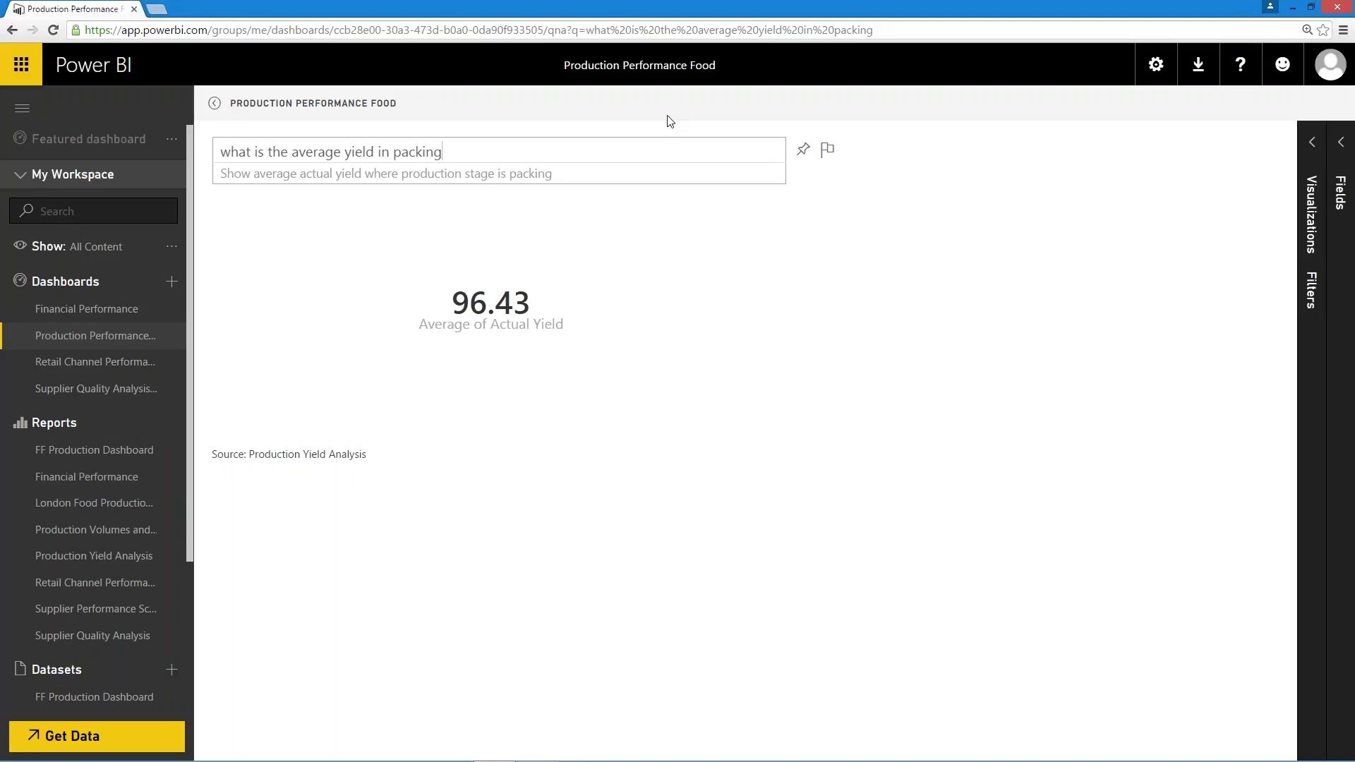
type("over time")
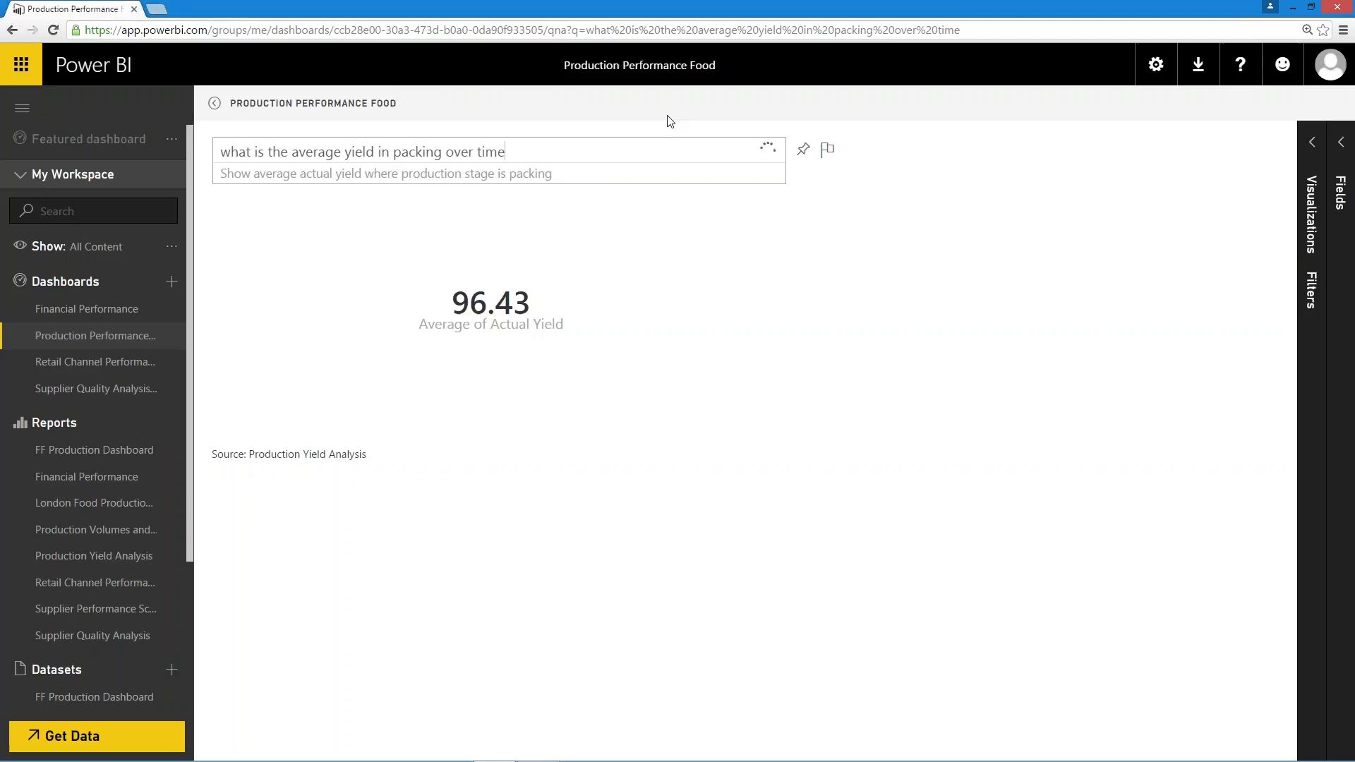